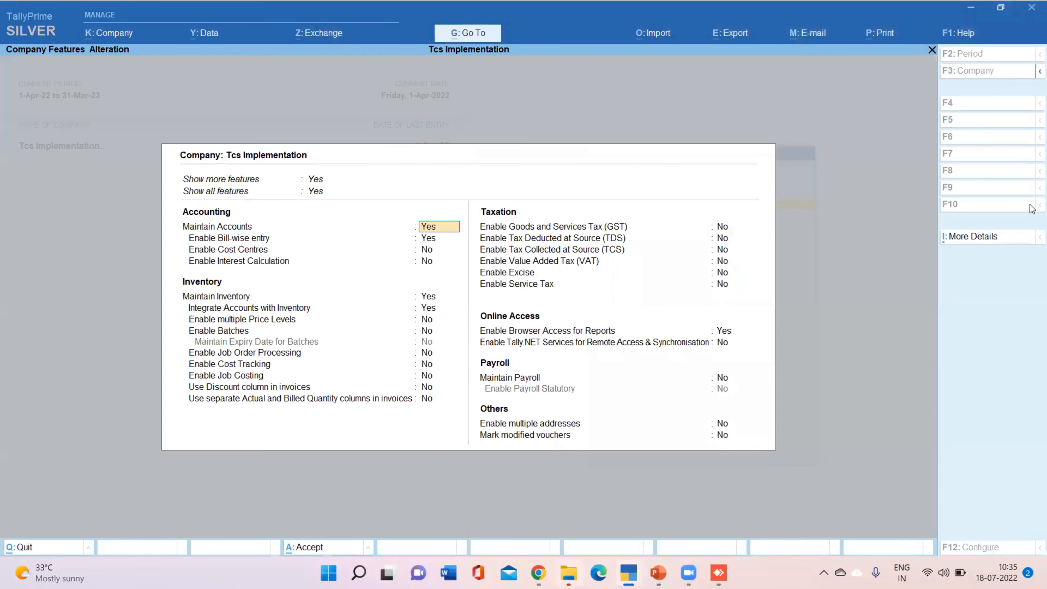
Enable Tax Collected at Source (TCS) in the company features
{"action": "key", "text": "Return"}
{"action": "key", "text": "Return"}
{"action": "key", "text": "Return"}
{"action": "key", "text": "Return"}
{"action": "key", "text": "Return"}
{"action": "key", "text": "Return"}
{"action": "key", "text": "Return"}
{"action": "key", "text": "Return"}
{"action": "key", "text": "Return"}
{"action": "key", "text": "Return"}
{"action": "key", "text": "Return"}
{"action": "key", "text": "Return"}
{"action": "key", "text": "Return"}
{"action": "key", "text": "Return"}
{"action": "key", "text": "Return"}
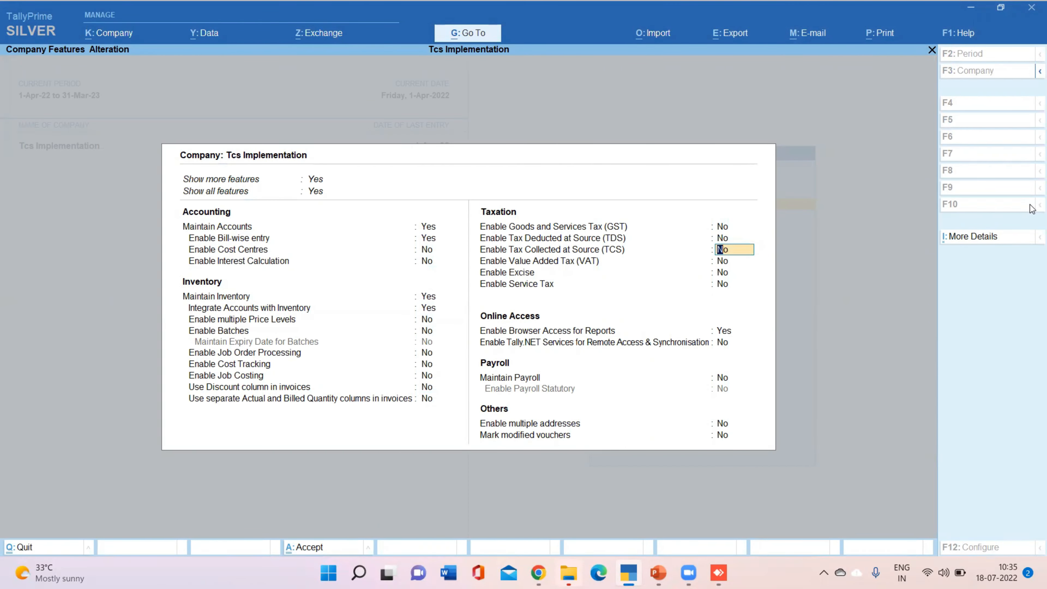
{"action": "type", "text": "y"}
{"action": "key", "text": "Return"}
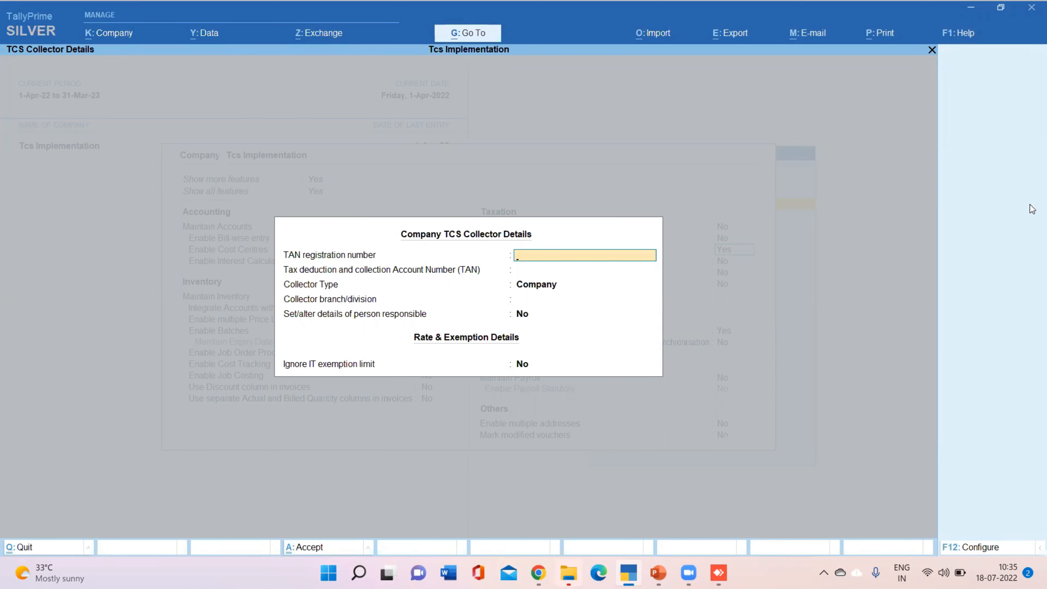
Fill in the company's TAN registration number and TAN in the TCS collector details, keeping collector type Company and the remaining defaults
{"action": "type", "text": "96656644"}
{"action": "key", "text": "Return"}
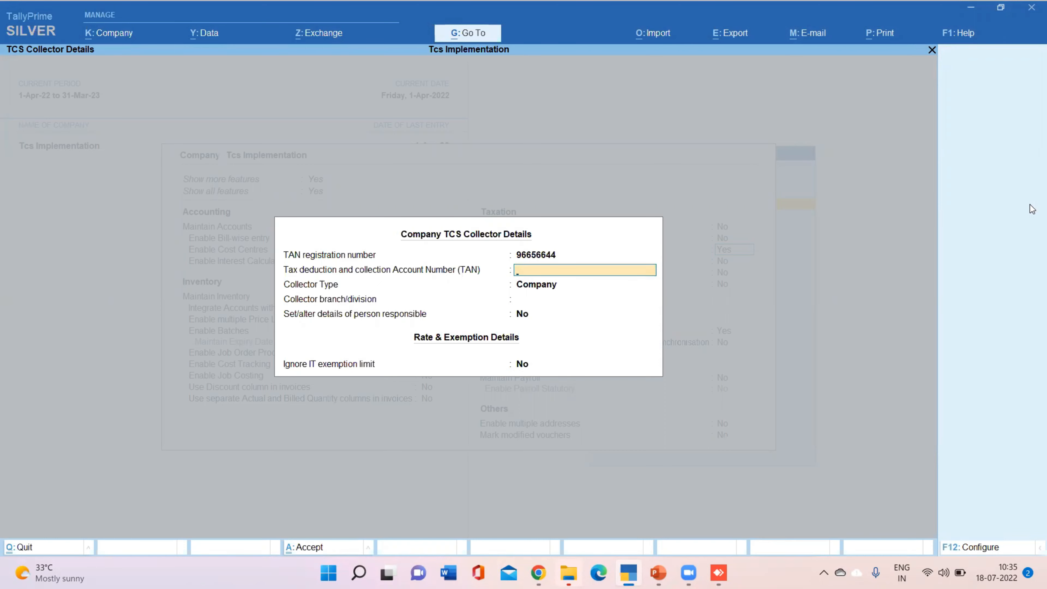
{"action": "type", "text": "ASDP41525A"}
{"action": "key", "text": "Return"}
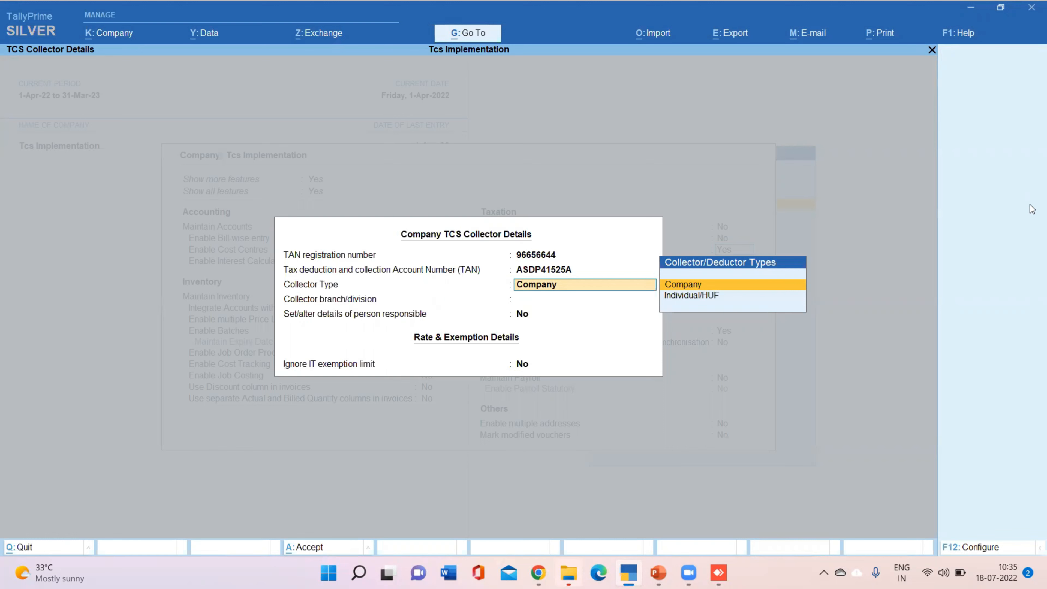
{"action": "key", "text": "Return"}
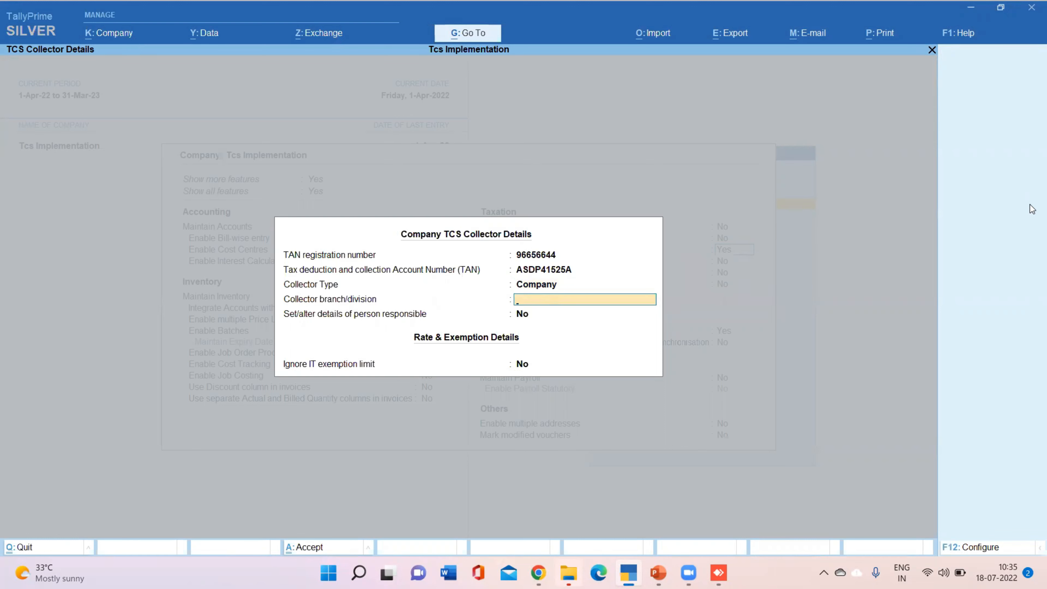
{"action": "key", "text": "Return"}
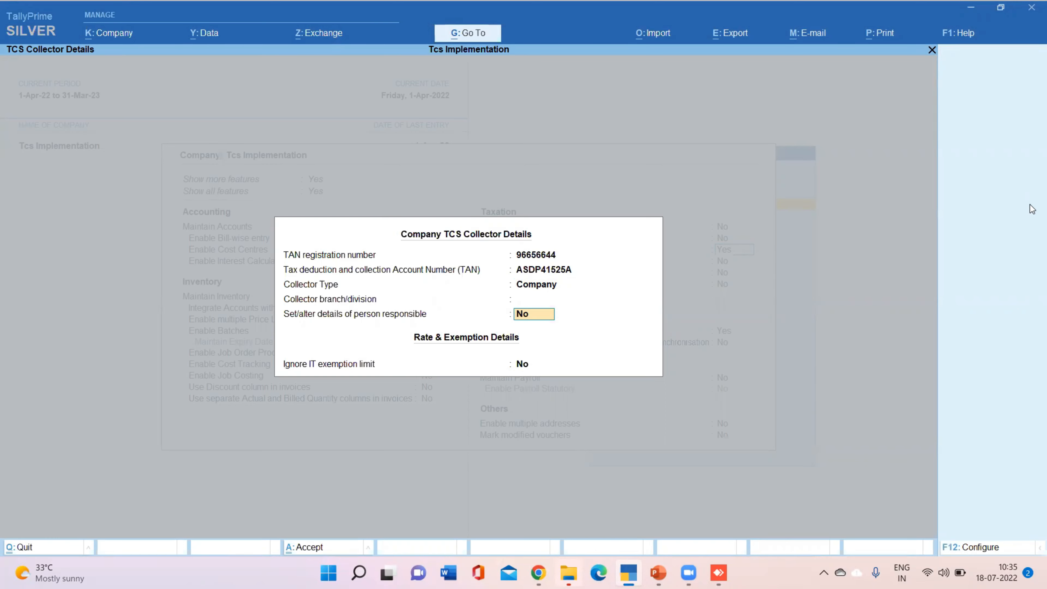
{"action": "key", "text": "Return"}
{"action": "key", "text": "Return"}
{"action": "key", "text": "Return"}
Keep the remaining company features at their current settings and save the alteration
{"action": "key", "text": "Return"}
{"action": "key", "text": "Return"}
{"action": "key", "text": "Return"}
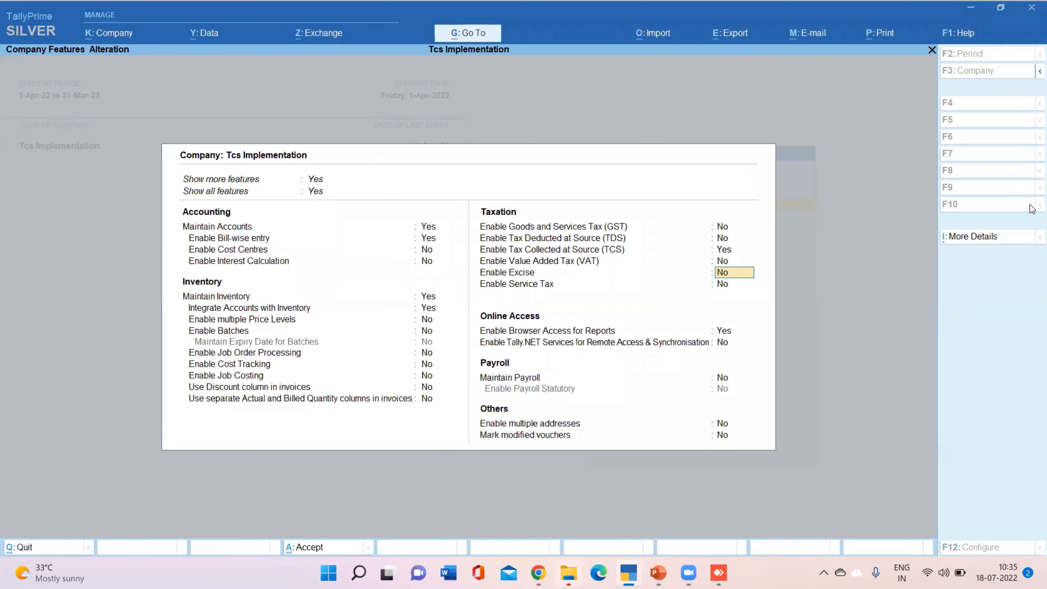
{"action": "key", "text": "Return"}
{"action": "key", "text": "Return"}
{"action": "key", "text": "Return"}
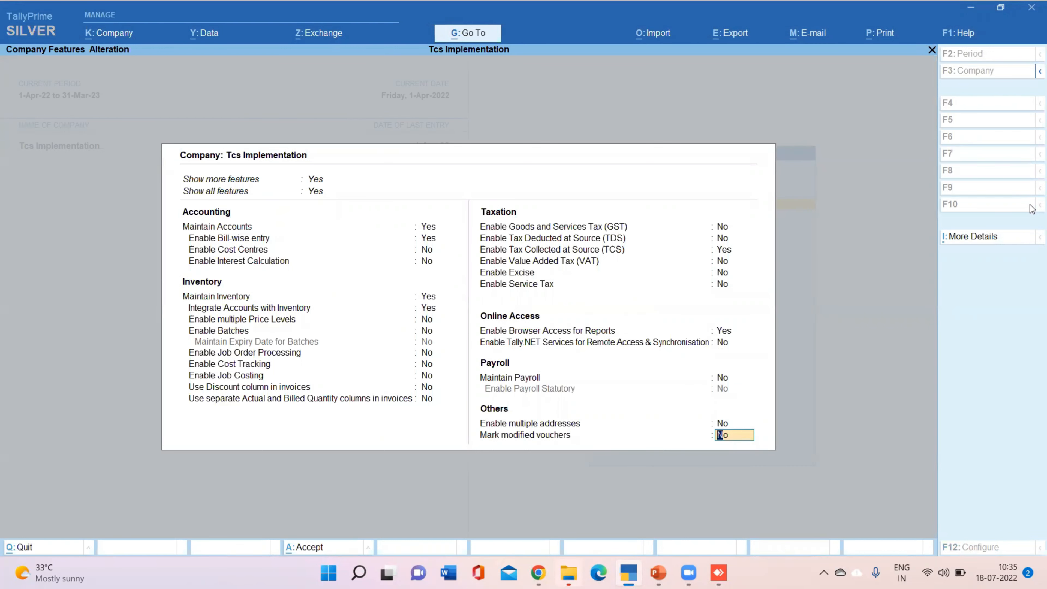
{"action": "key", "text": "Return"}
{"action": "key", "text": "Return"}
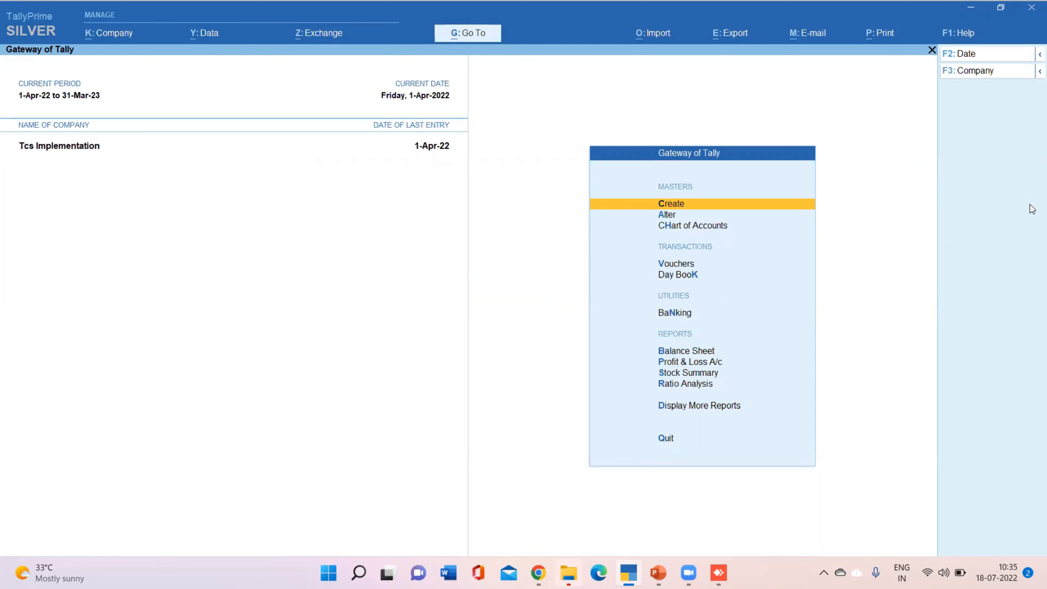
Create a TCS Nature of Goods master from the predefined nature Consideration for Sale of Any Other Goods
{"action": "key", "text": "Return"}
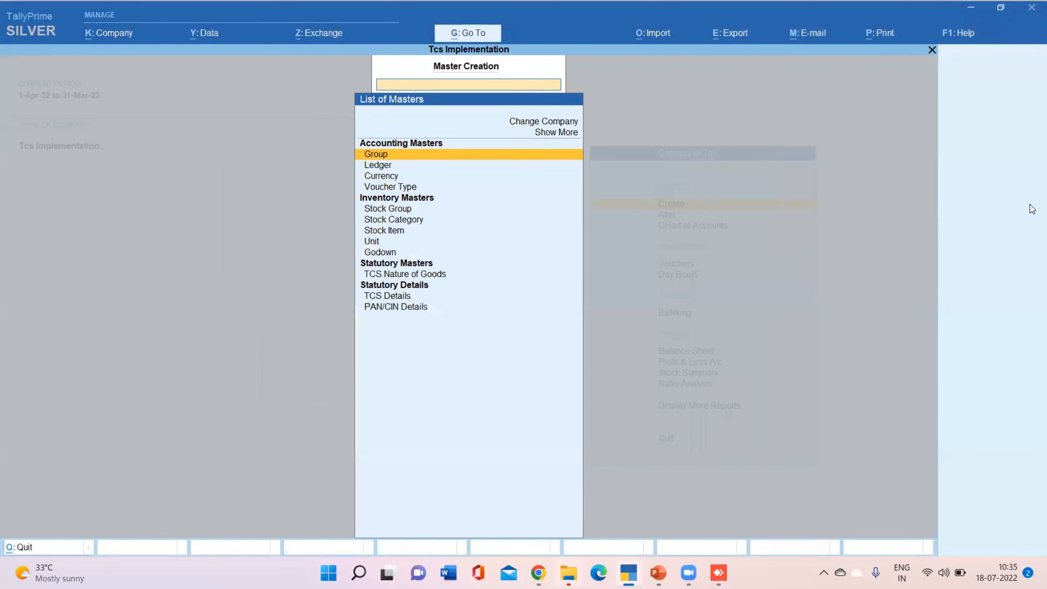
{"action": "key", "text": "Down"}
{"action": "key", "text": "Down"}
{"action": "key", "text": "Down"}
{"action": "key", "text": "Down"}
{"action": "key", "text": "Down"}
{"action": "key", "text": "Down"}
{"action": "key", "text": "Down"}
{"action": "key", "text": "Down"}
{"action": "key", "text": "Down"}
{"action": "key", "text": "Down"}
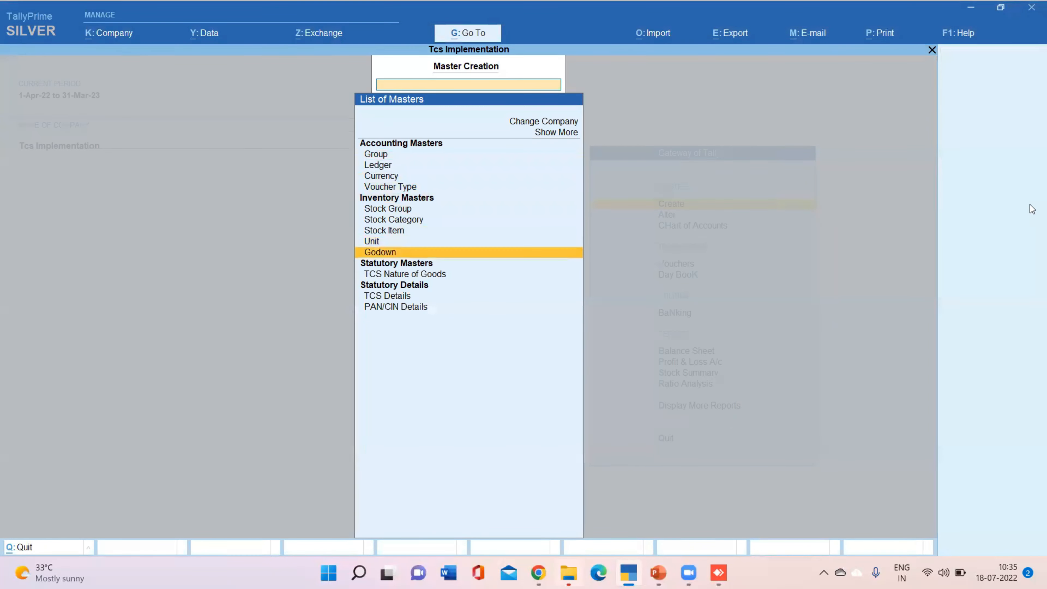
{"action": "key", "text": "Down"}
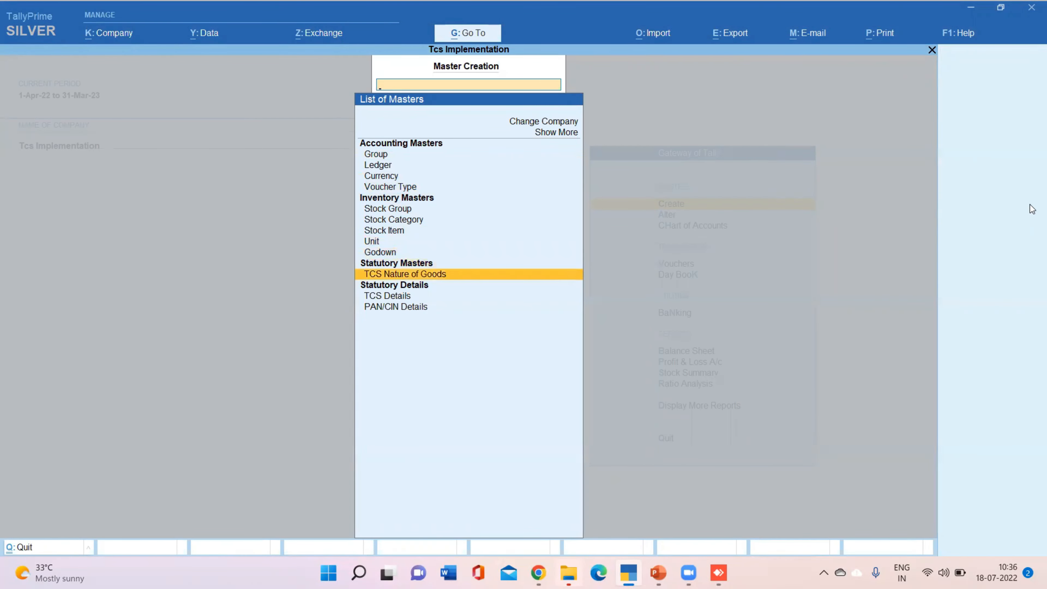
{"action": "key", "text": "Return"}
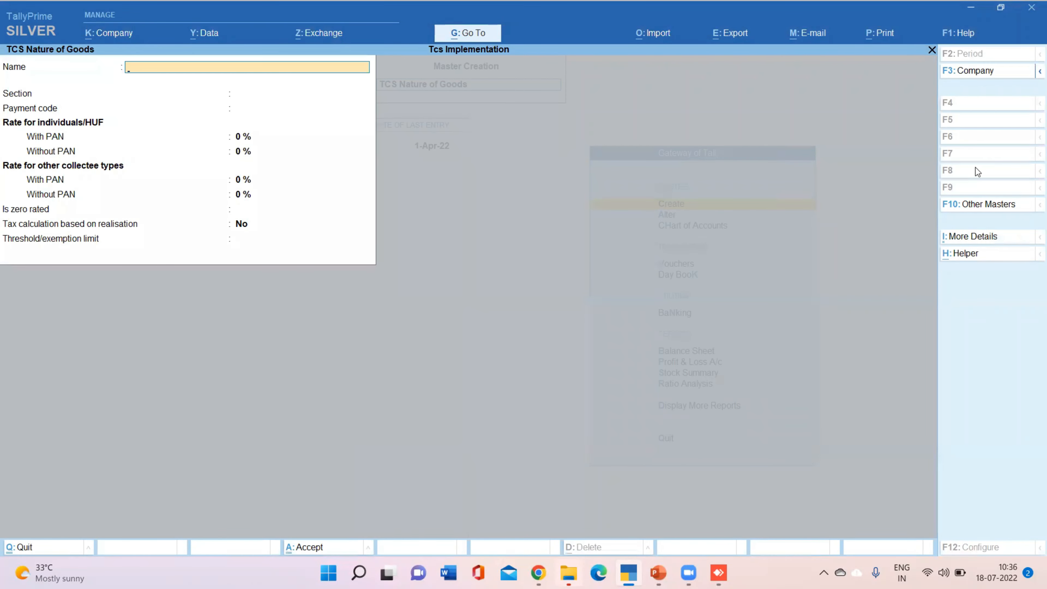
{"action": "left_click", "coordinate": [981, 253]}
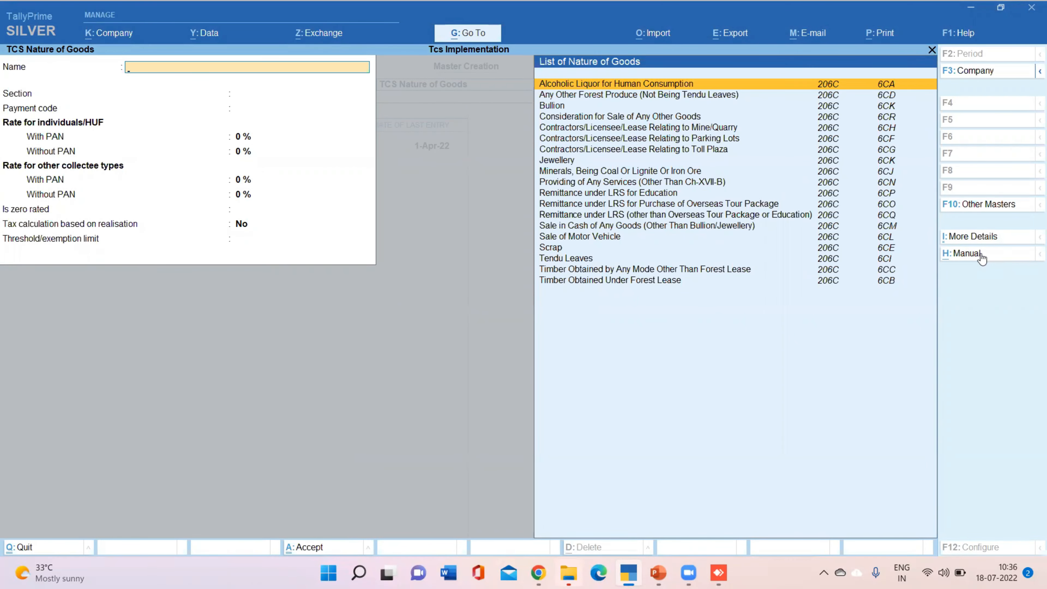
{"action": "key", "text": "Down"}
{"action": "key", "text": "Down"}
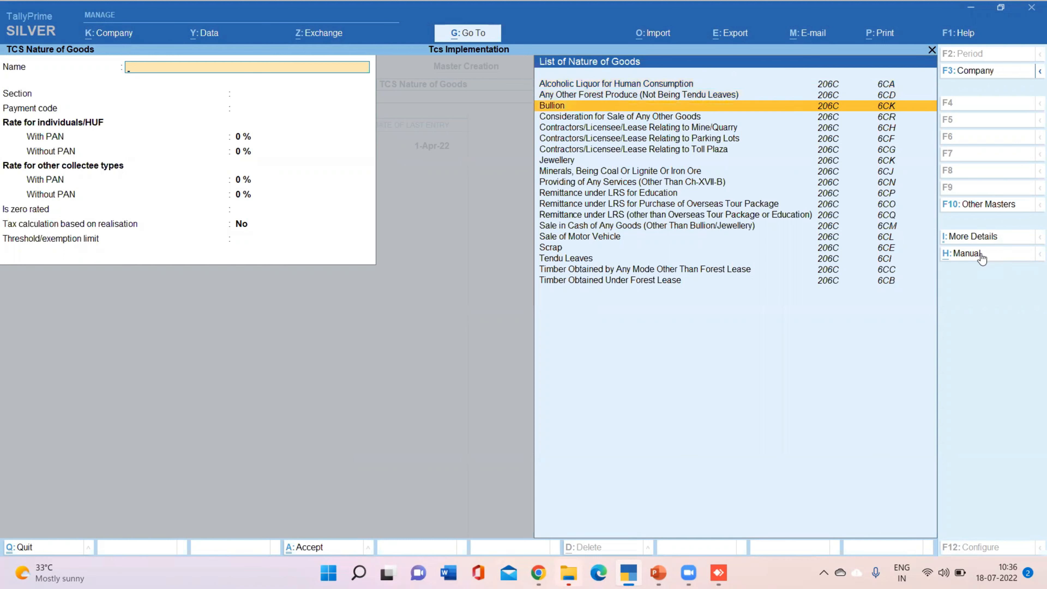
{"action": "key", "text": "Down"}
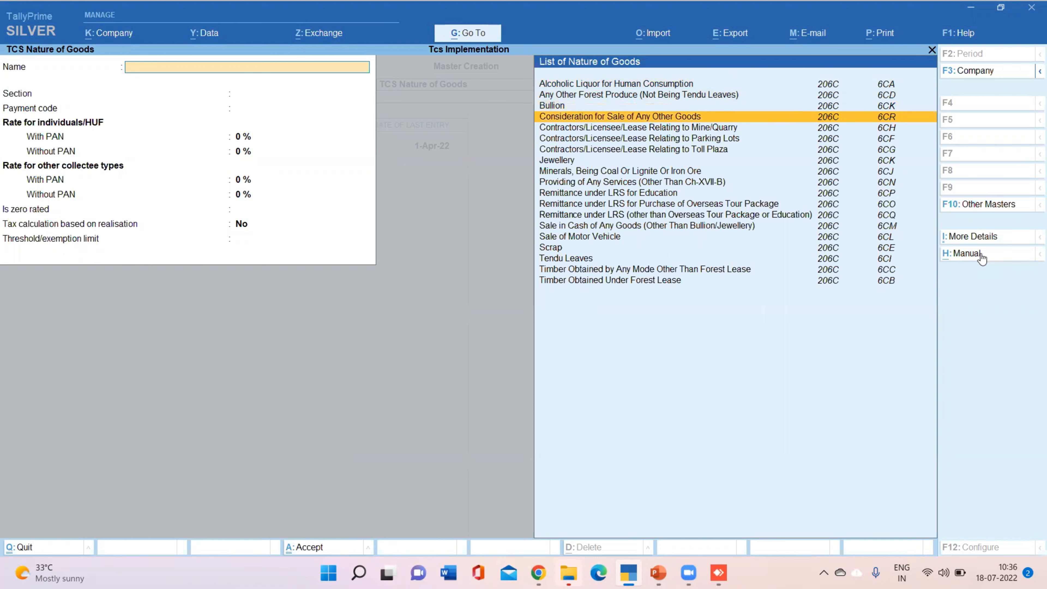
{"action": "key", "text": "Return"}
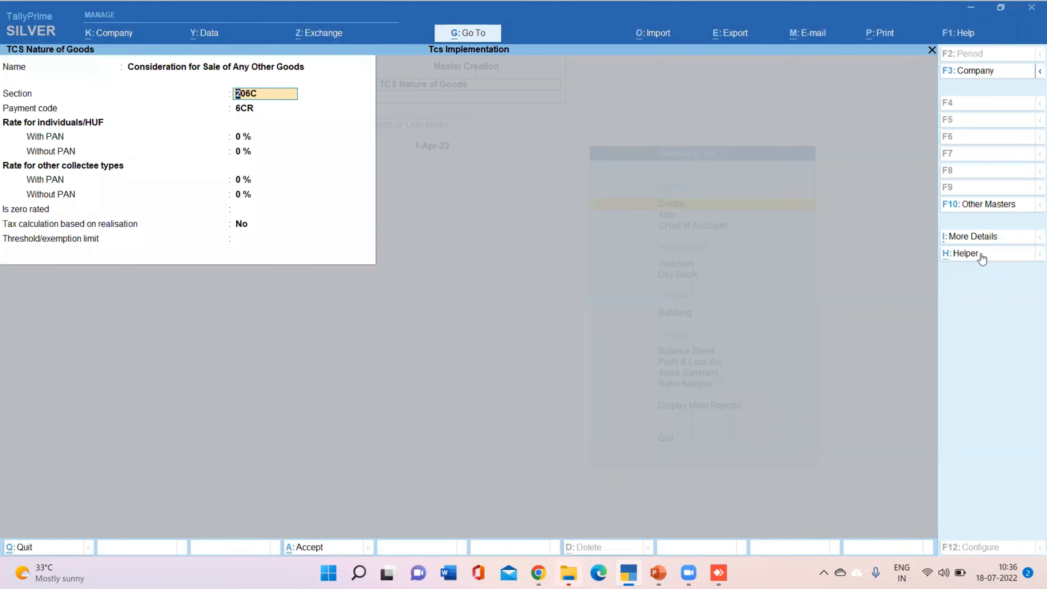
Append "-Realisation" to the nature of goods name, keeping section 206C
{"action": "key", "text": "BackSpace"}
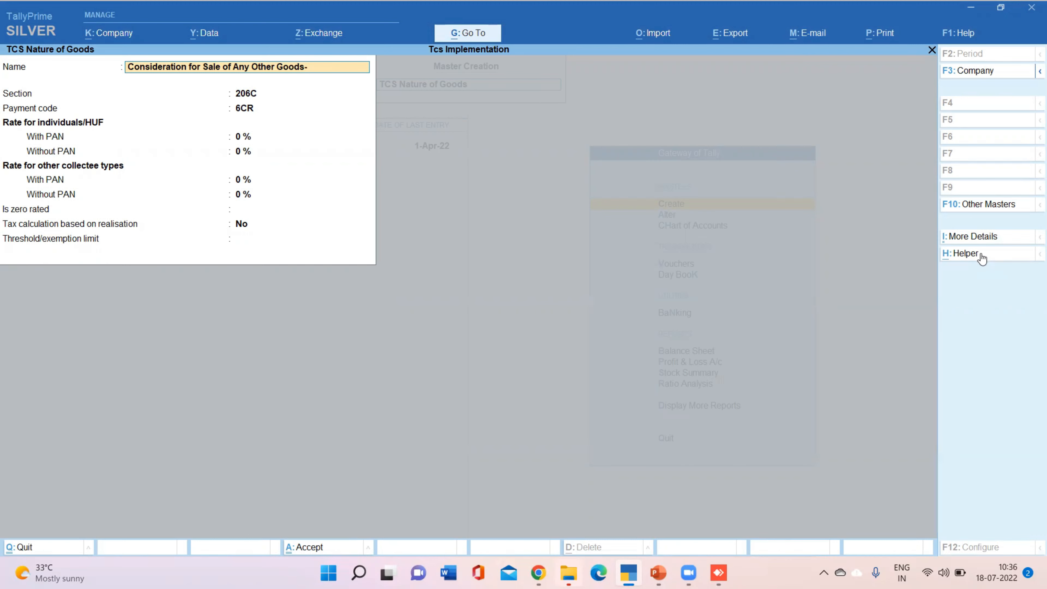
{"action": "type", "text": "-Realisatio"}
{"action": "key", "text": "Return"}
{"action": "key", "text": "Return"}
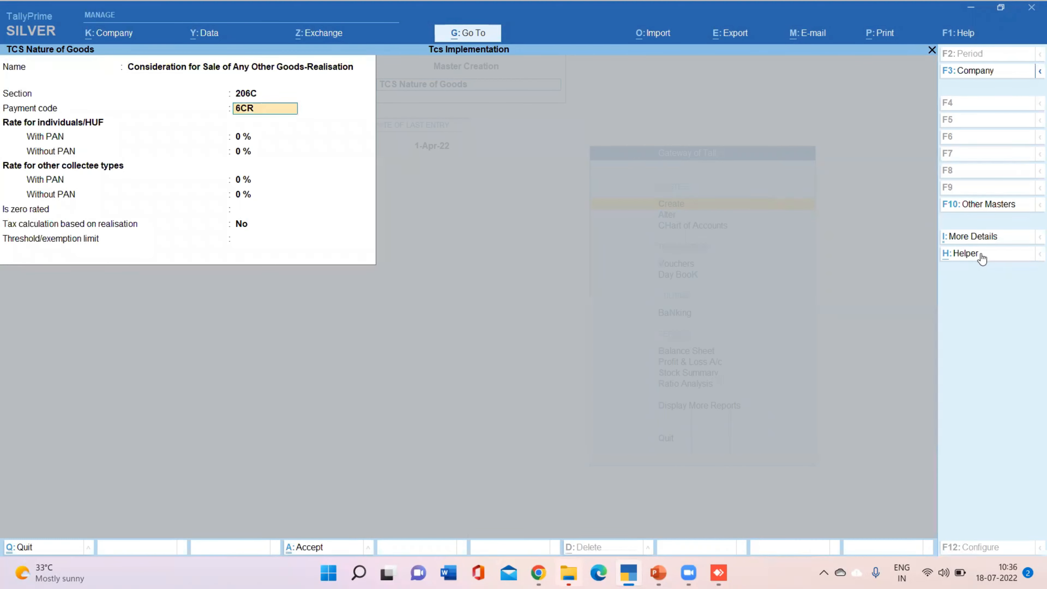
Set the TCS rates to 0.1% with PAN and 1% without PAN for individuals/HUF and other collectee types
{"action": "key", "text": "Return"}
{"action": "type", "text": "0.1"}
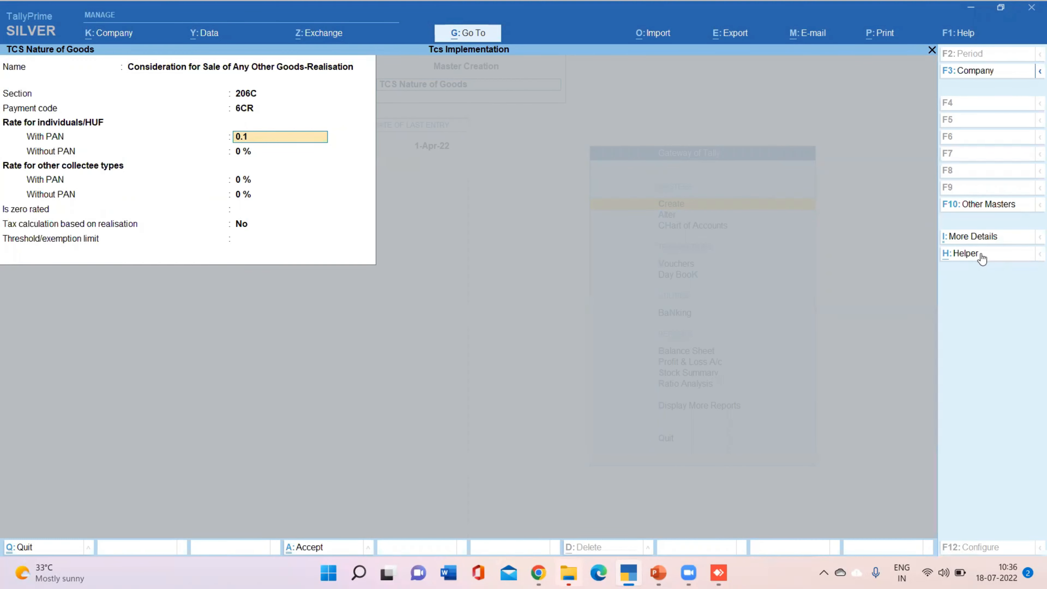
{"action": "key", "text": "Return"}
{"action": "type", "text": "1"}
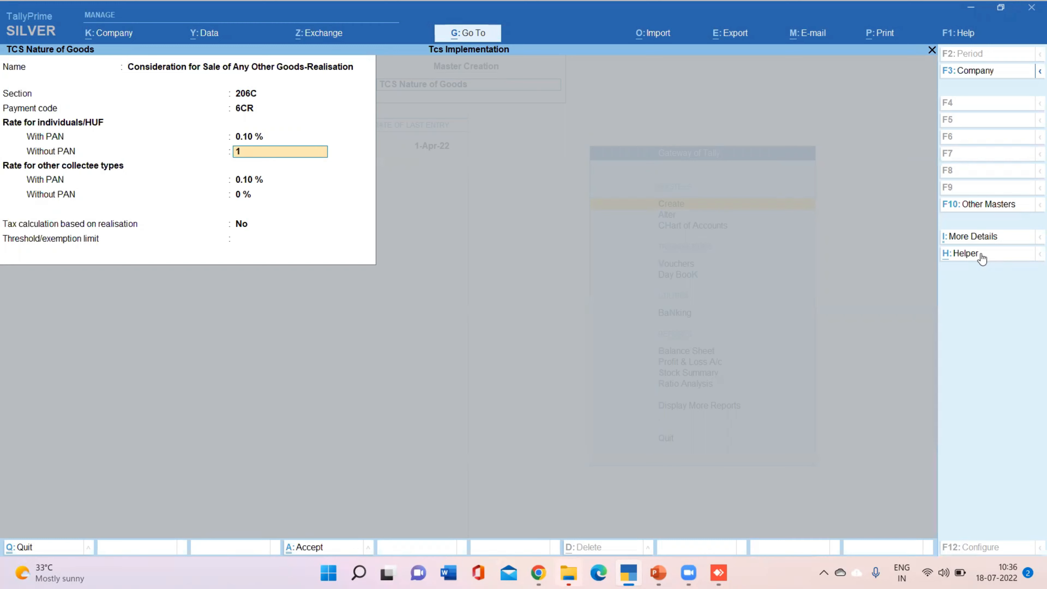
{"action": "key", "text": "Return"}
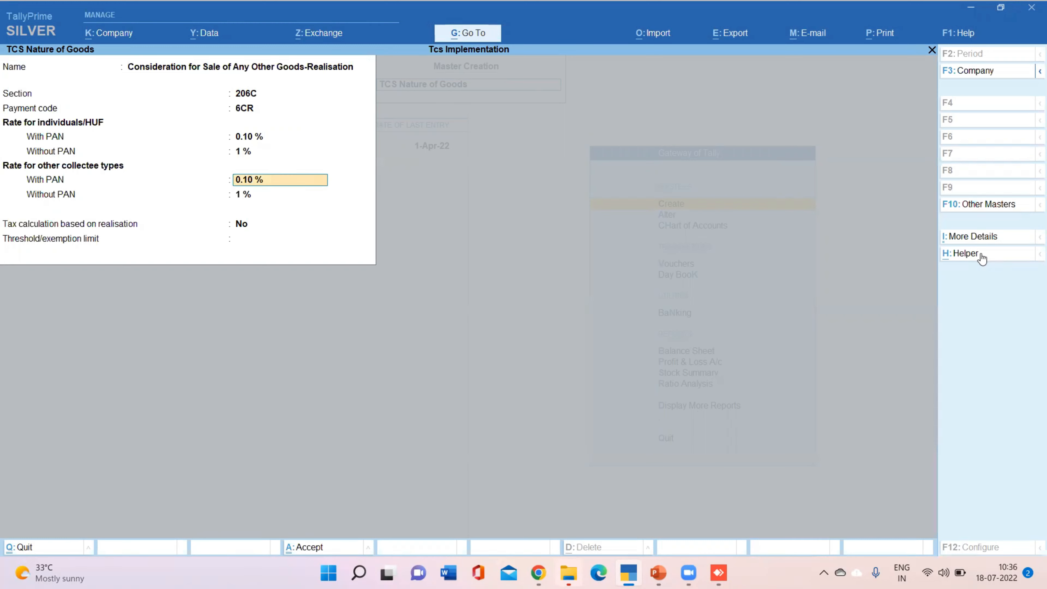
{"action": "key", "text": "Return"}
{"action": "key", "text": "Return"}
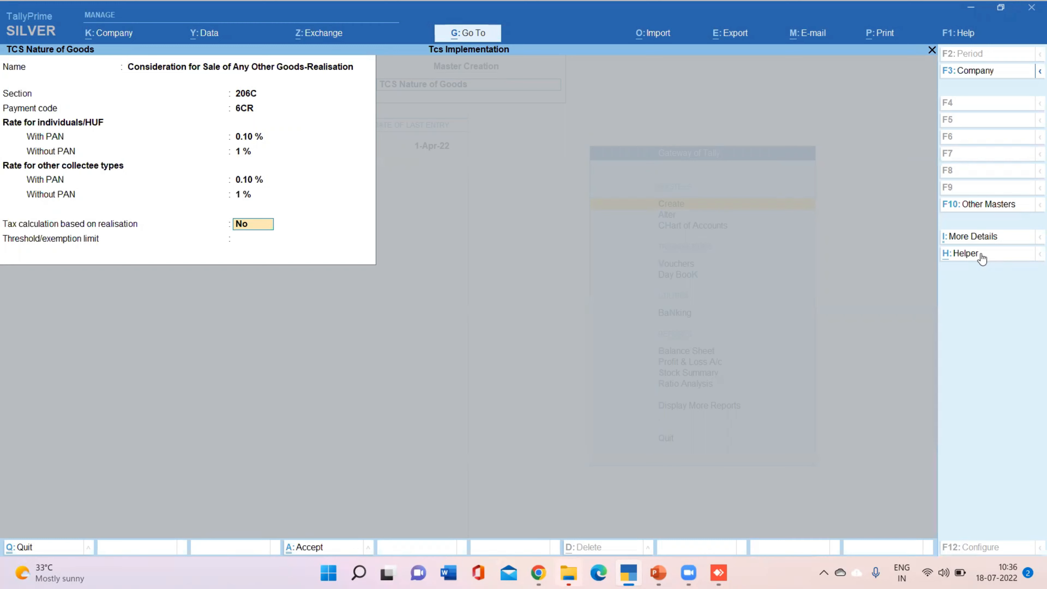
Base the tax calculation on realisation, with a 50,00,000 exemption limit and tax calculated on the value exceeding it
{"action": "type", "text": "y"}
{"action": "key", "text": "Return"}
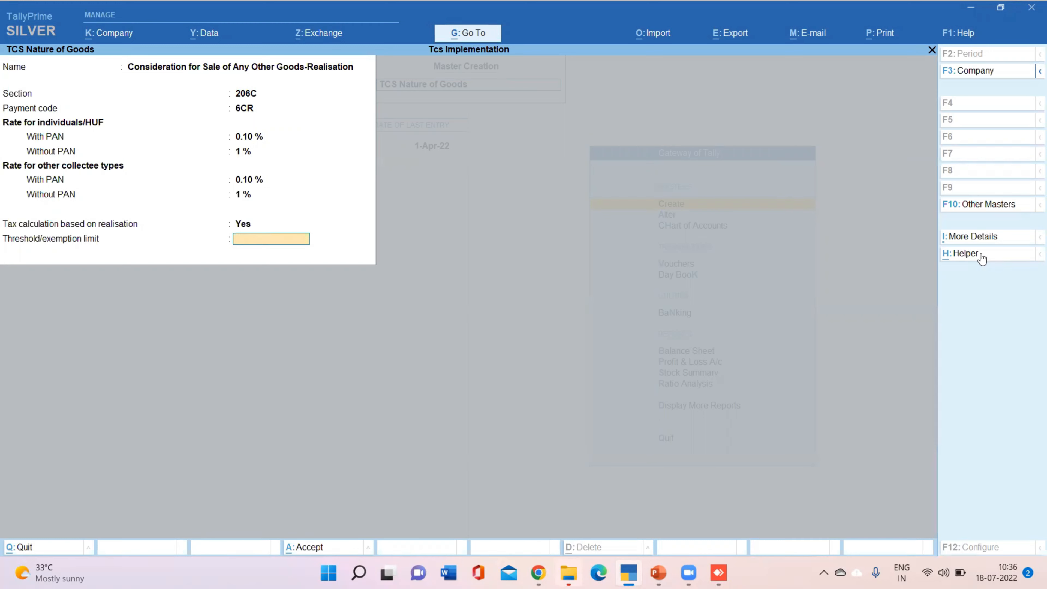
{"action": "type", "text": "50,"}
{"action": "type", "text": "00,000"}
{"action": "key", "text": "Return"}
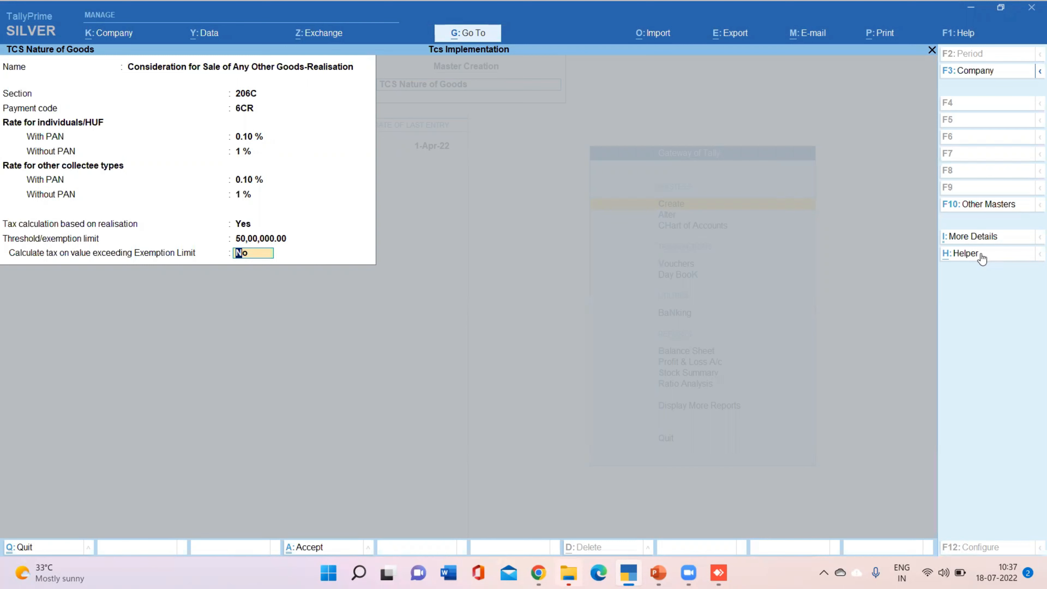
{"action": "type", "text": "y"}
{"action": "key", "text": "Return"}
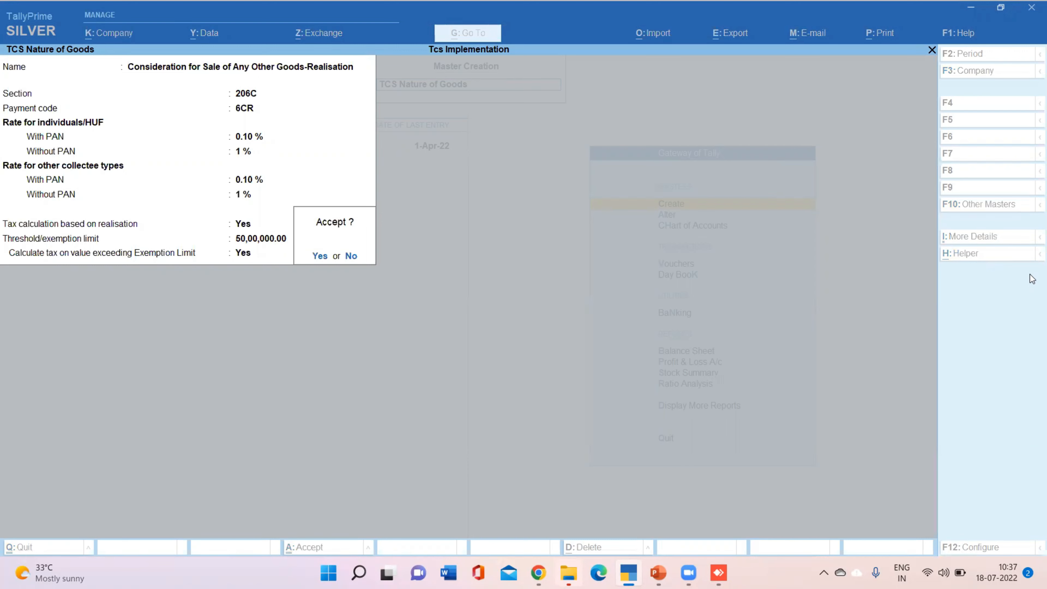
{"action": "key", "text": "n"}
{"action": "key", "text": "Up"}
{"action": "key", "text": "Up"}
{"action": "key", "text": "Up"}
{"action": "key", "text": "Down"}
{"action": "key", "text": "Down"}
{"action": "key", "text": "Down"}
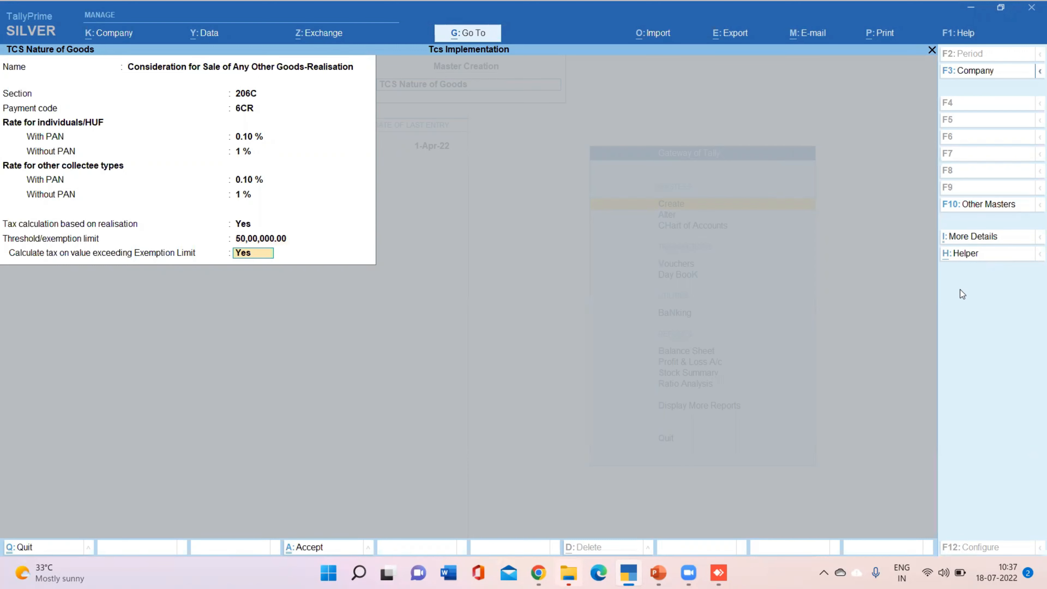
Save the TCS nature of goods and return to the Gateway of Tally
{"action": "key", "text": "Return"}
{"action": "key", "text": "y"}
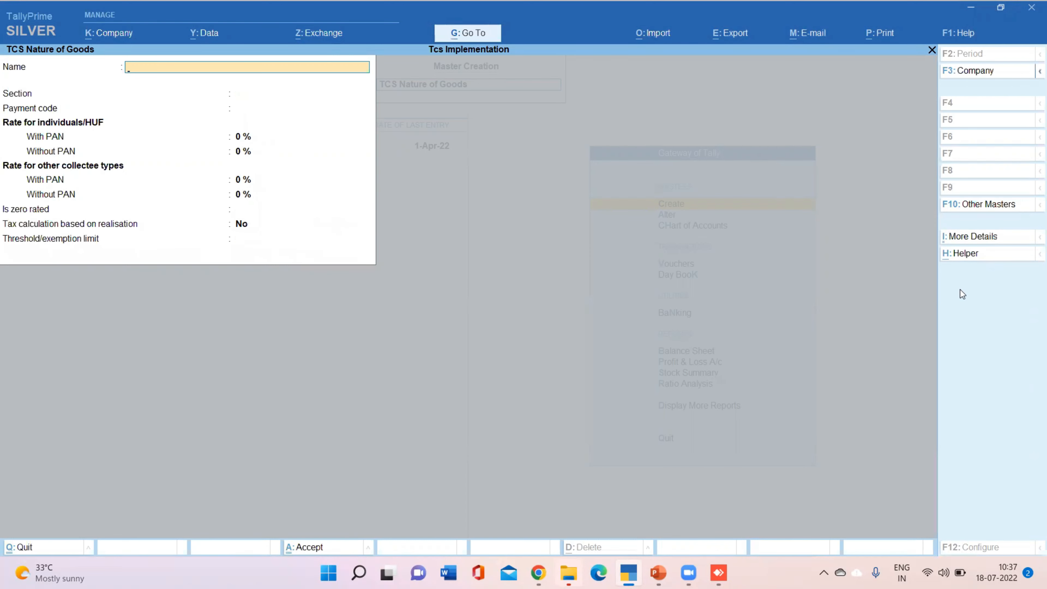
{"action": "key", "text": "Escape"}
{"action": "key", "text": "y"}
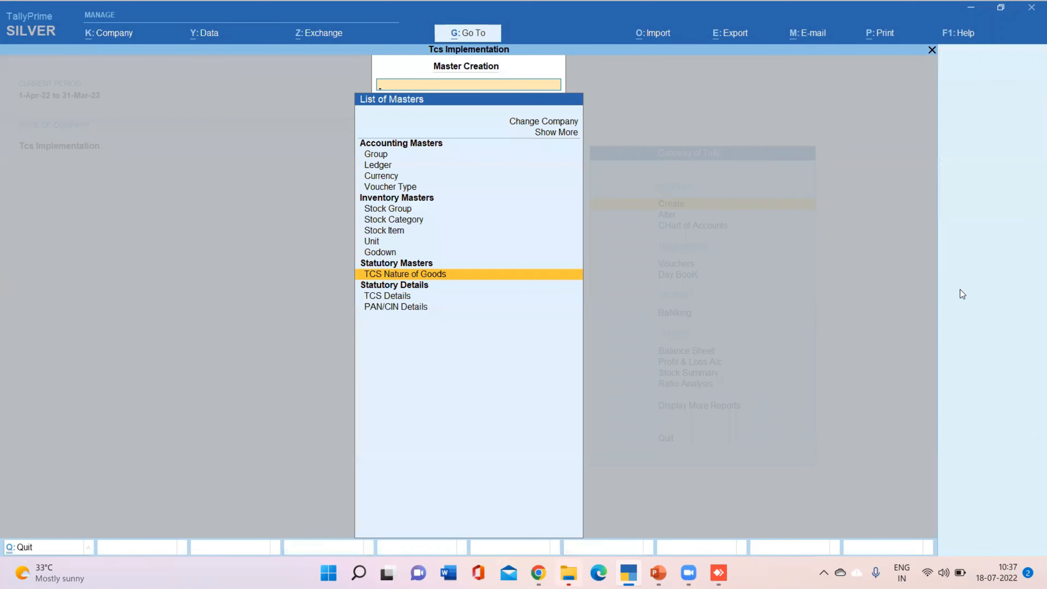
{"action": "key", "text": "Escape"}
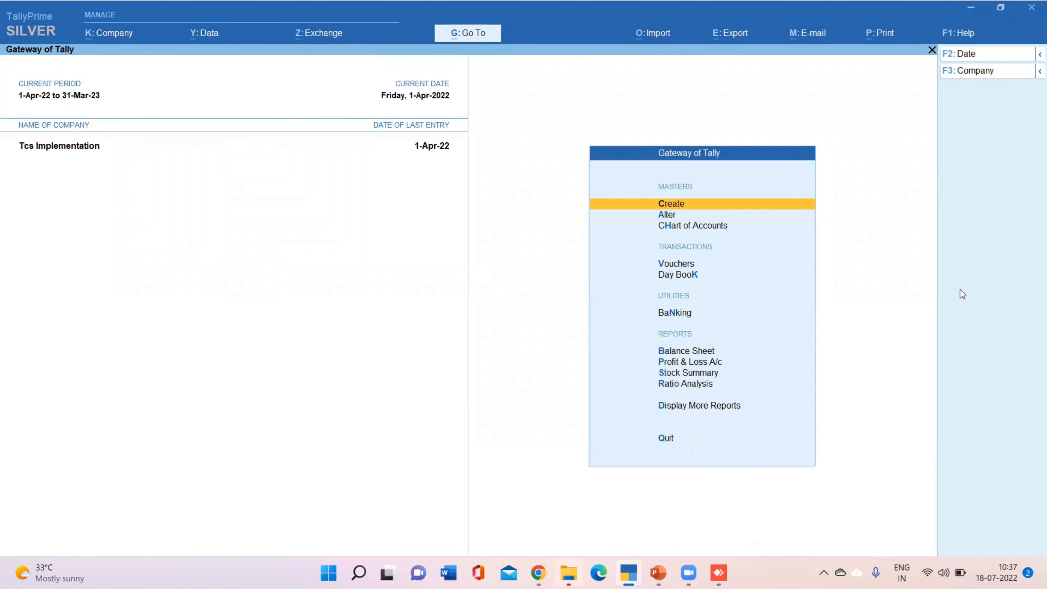
Start a new ledger named Ajay Trading Co
{"action": "key", "text": "Return"}
{"action": "key", "text": "Down"}
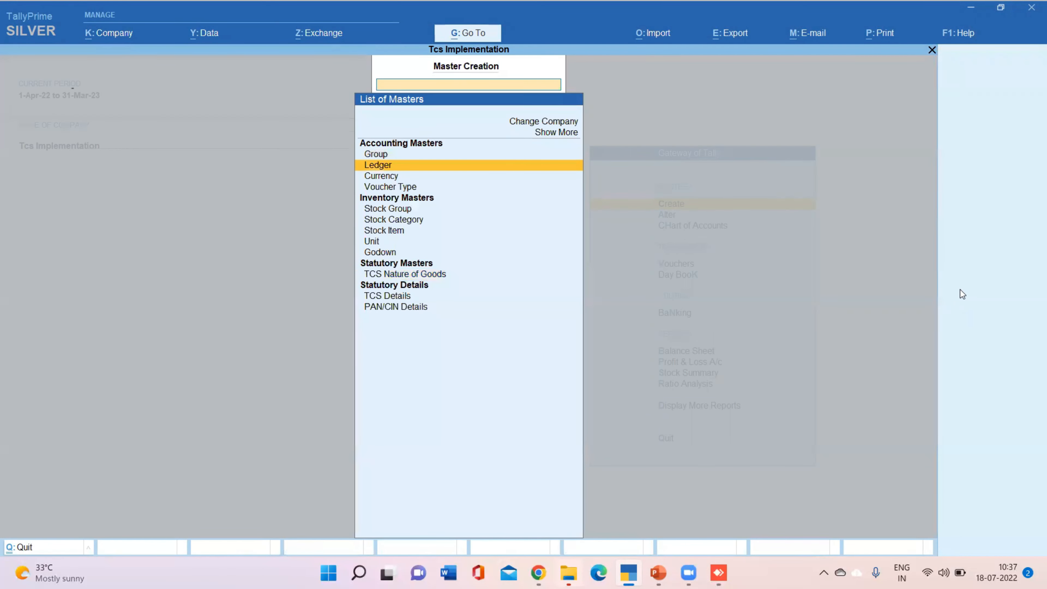
{"action": "key", "text": "Return"}
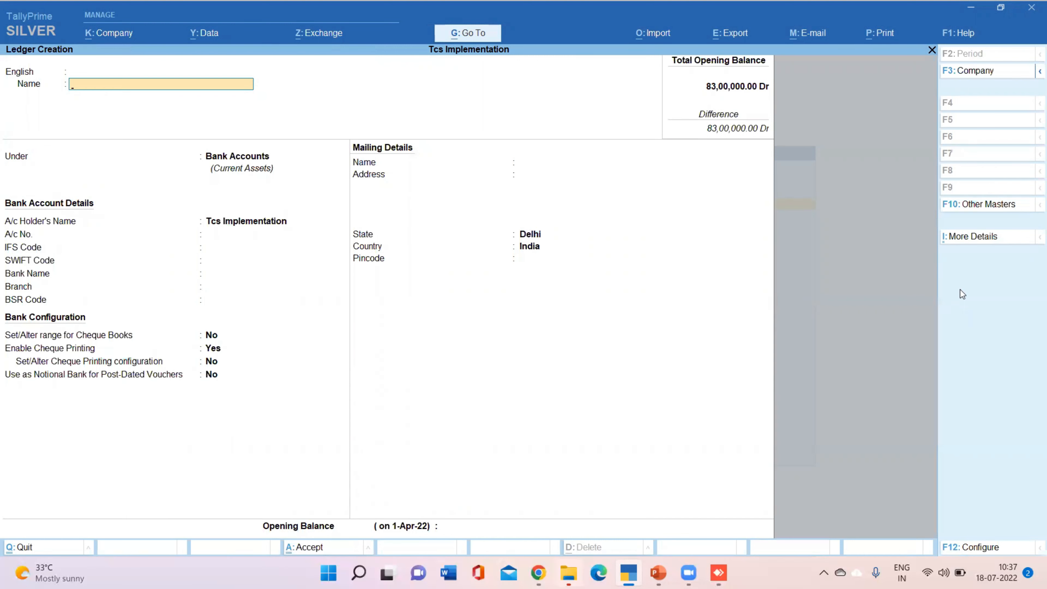
{"action": "type", "text": "Ajay Trading Co."}
{"action": "key", "text": "Return"}
Place the ledger under Sundry Debtors, keeping bill-by-bill balances and the default credit and inventory settings
{"action": "key", "text": "Return"}
{"action": "type", "text": "S"}
{"action": "key", "text": "Down"}
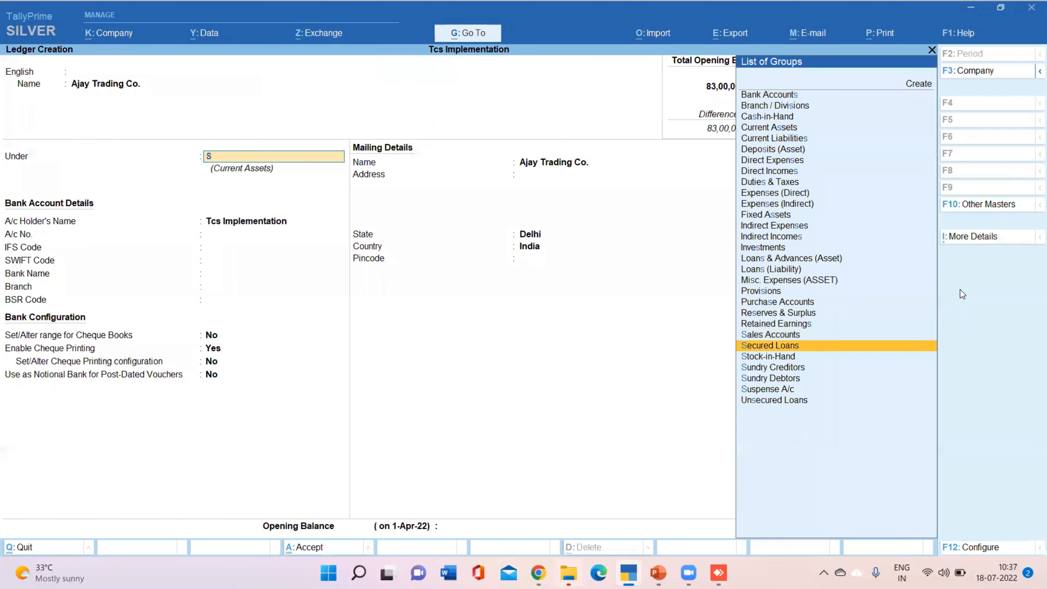
{"action": "key", "text": "Down"}
{"action": "key", "text": "Down"}
{"action": "key", "text": "Down"}
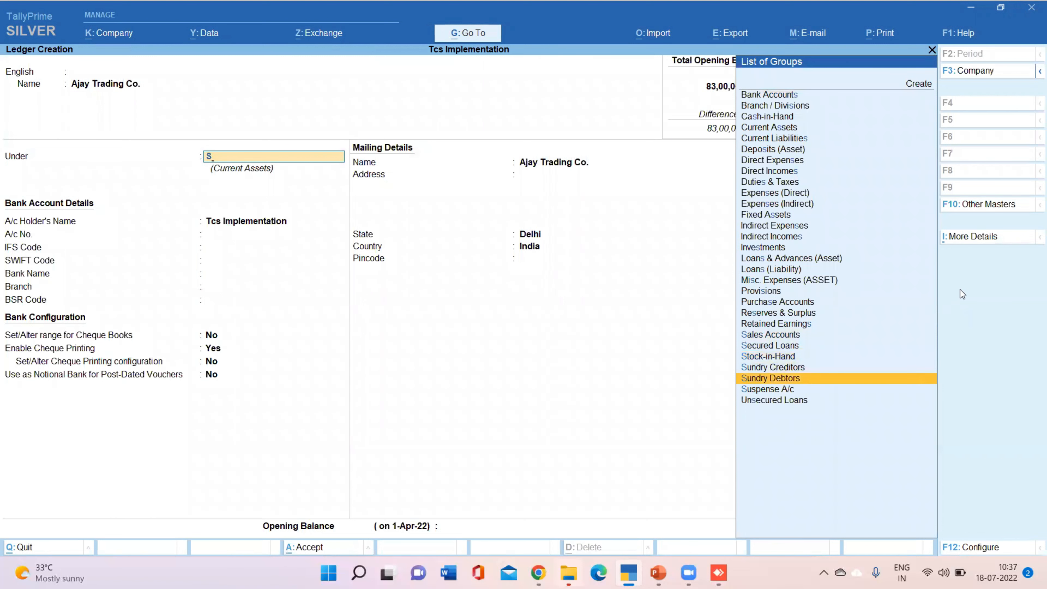
{"action": "key", "text": "Return"}
{"action": "key", "text": "Return"}
{"action": "key", "text": "Return"}
{"action": "key", "text": "Return"}
{"action": "key", "text": "Return"}
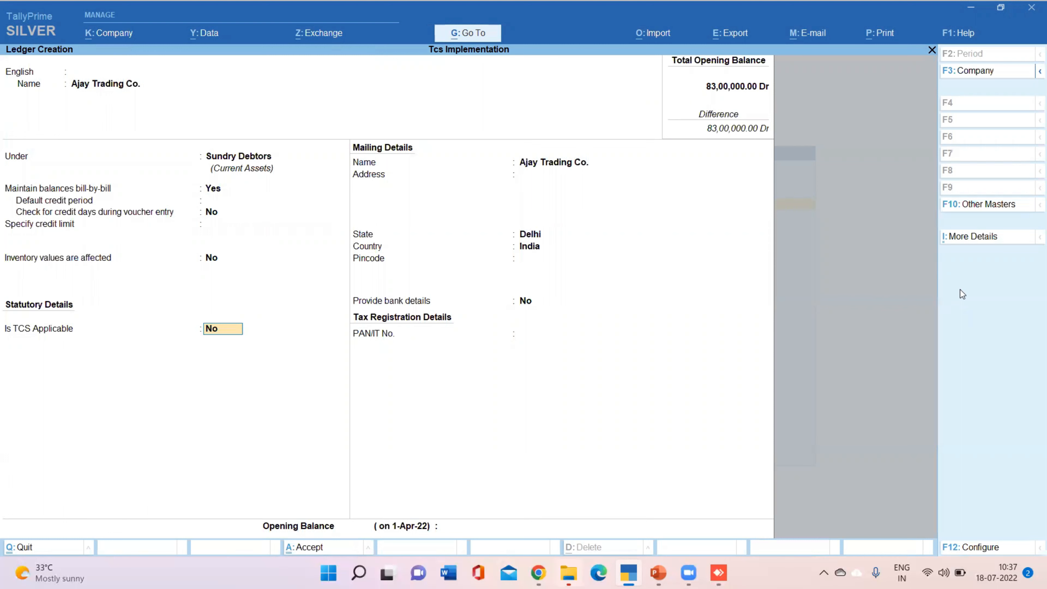
Make TCS applicable to the Ajay Trading Co. ledger with Individual/HUF - Resident as the buyer/lessee type
{"action": "type", "text": "y"}
{"action": "key", "text": "Return"}
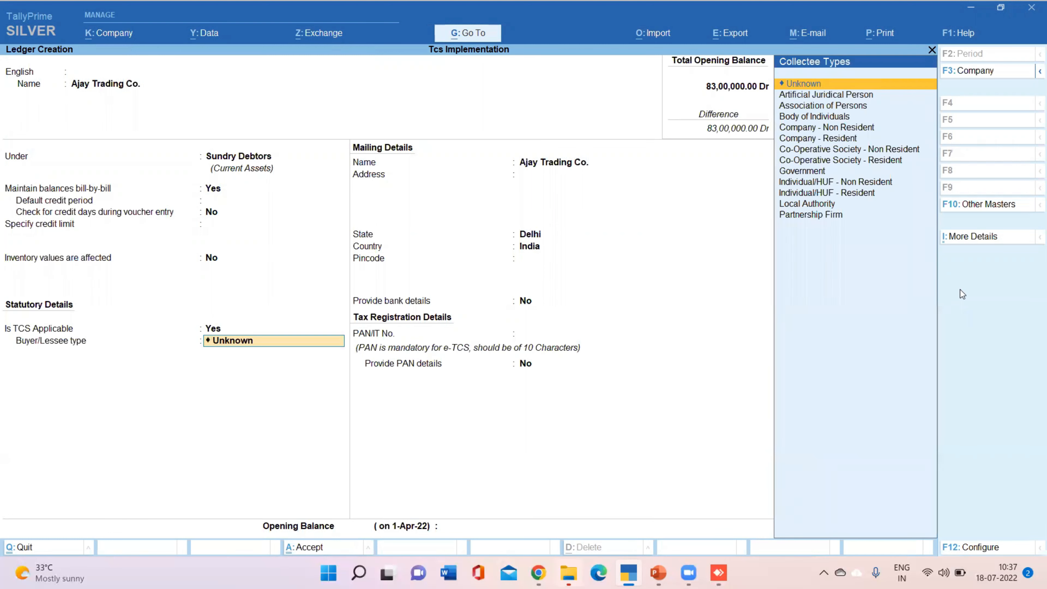
{"action": "key", "text": "Down"}
{"action": "key", "text": "Down"}
{"action": "key", "text": "Down"}
{"action": "key", "text": "Down"}
{"action": "key", "text": "Down"}
{"action": "key", "text": "Down"}
{"action": "key", "text": "Down"}
{"action": "key", "text": "Down"}
{"action": "key", "text": "Down"}
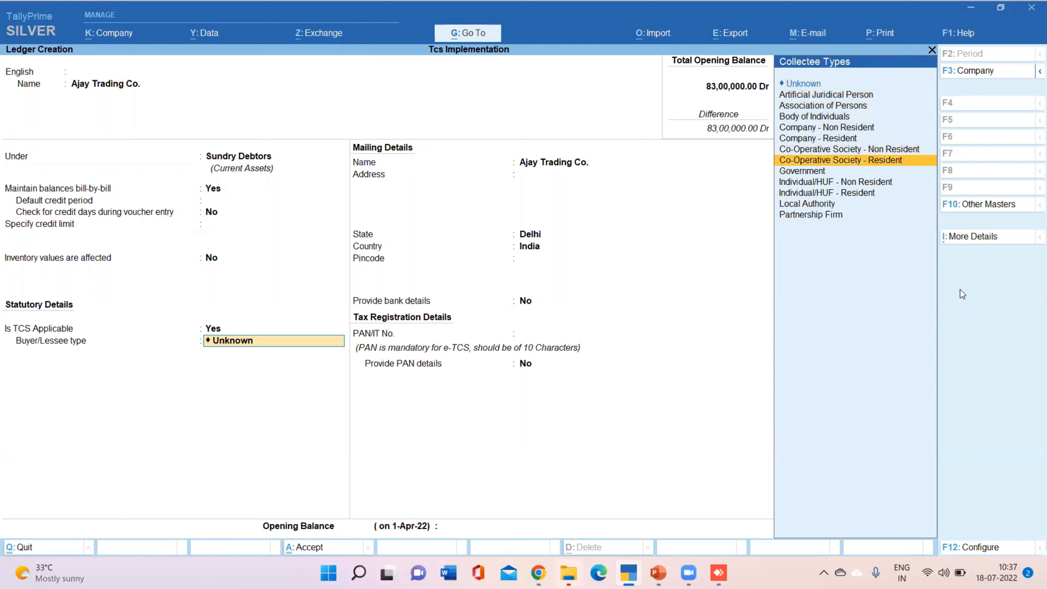
{"action": "key", "text": "Down"}
{"action": "key", "text": "Return"}
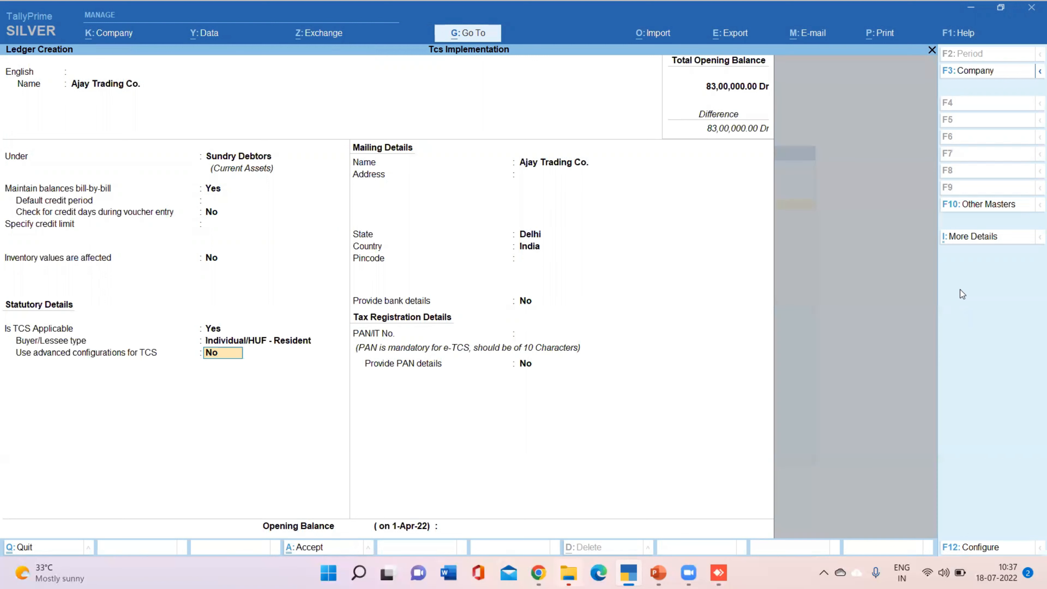
Leave advanced TCS configurations and bank details off, enter the customer's PAN, and save the ledger
{"action": "key", "text": "Return"}
{"action": "key", "text": "Return"}
{"action": "key", "text": "Return"}
{"action": "key", "text": "Return"}
{"action": "key", "text": "Return"}
{"action": "key", "text": "Return"}
{"action": "key", "text": "Return"}
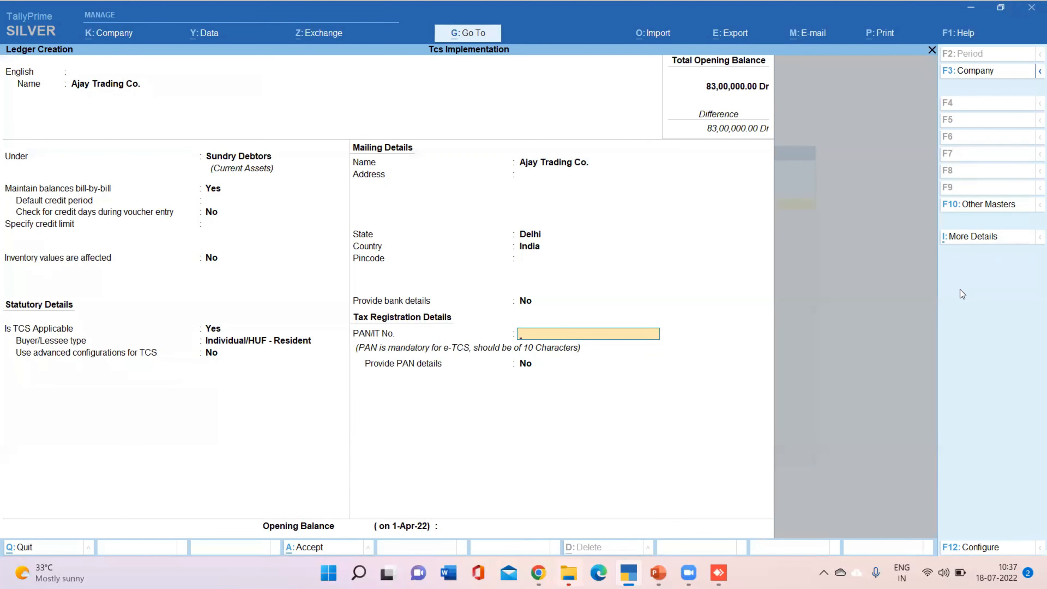
{"action": "type", "text": "ASDPO7485A"}
{"action": "key", "text": "Return"}
{"action": "key", "text": "Return"}
{"action": "key", "text": "Return"}
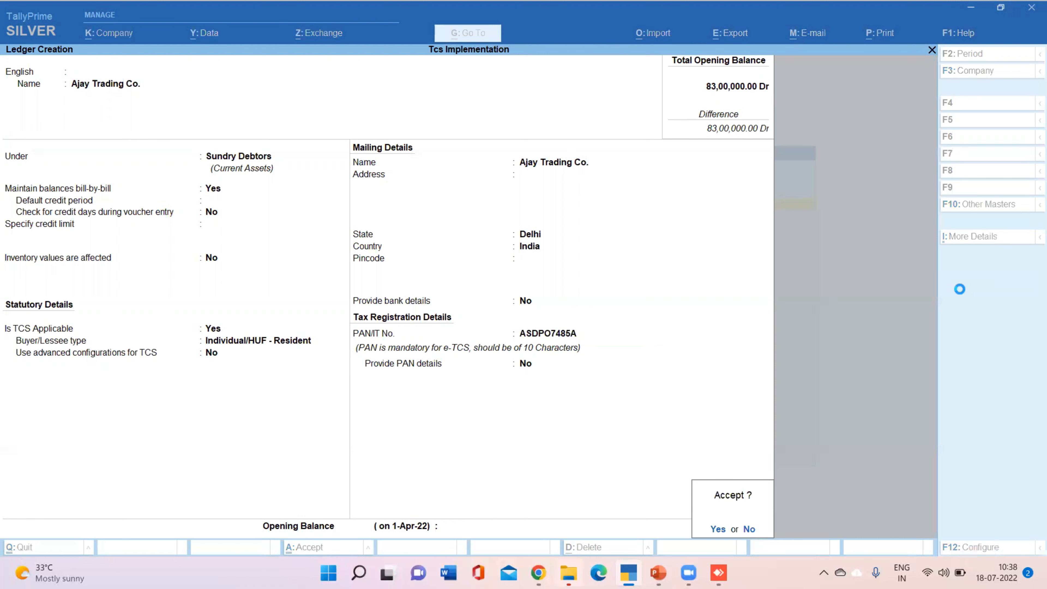
{"action": "key", "text": "Return"}
Start another ledger named Sales-Realisation
{"action": "type", "text": "Sale"}
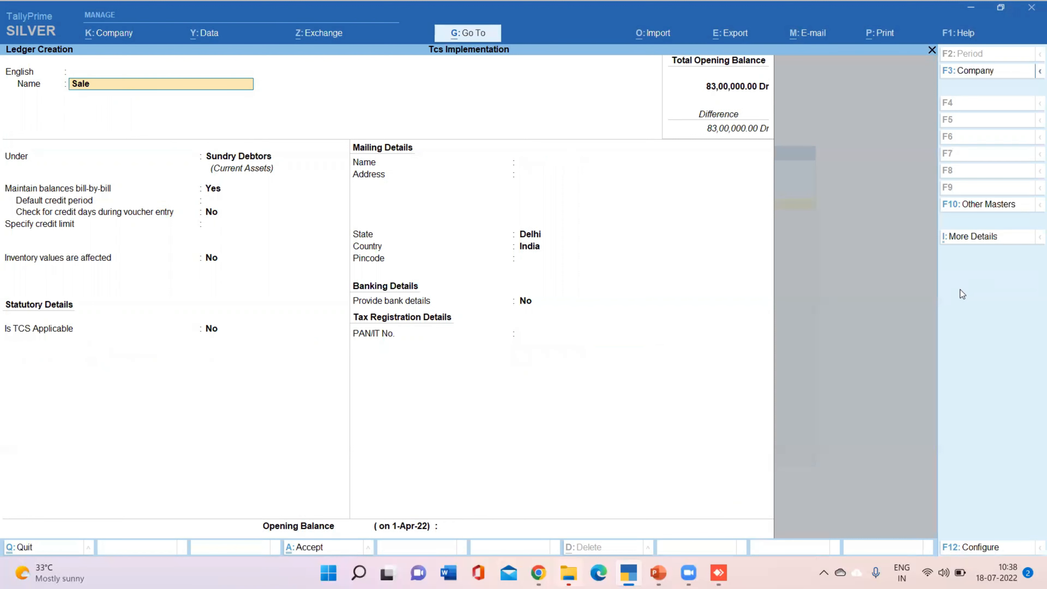
{"action": "type", "text": "s"}
{"action": "key", "text": "Return"}
{"action": "key", "text": "Return"}
{"action": "key", "text": "Return"}
{"action": "type", "text": "Sa"}
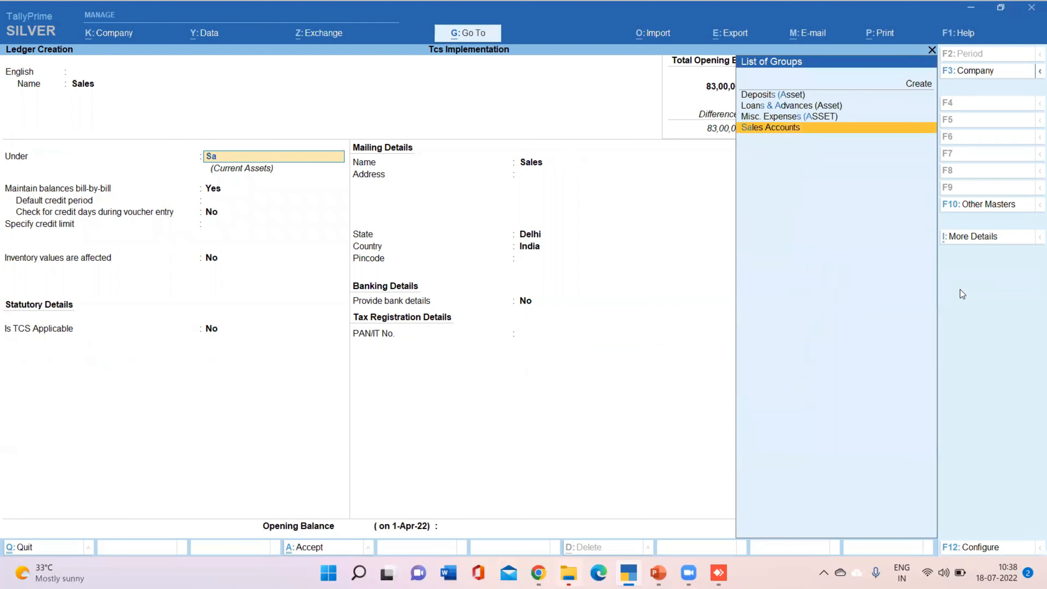
{"action": "key", "text": "BackSpace"}
{"action": "key", "text": "BackSpace"}
{"action": "key", "text": "BackSpace"}
{"action": "key", "text": "BackSpace"}
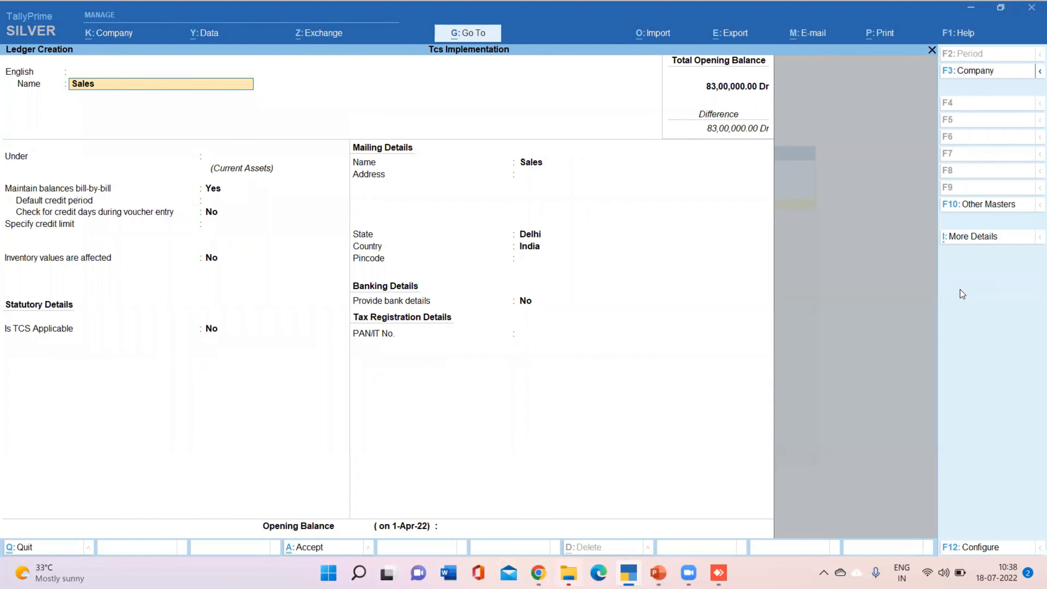
{"action": "type", "text": "-Realisation"}
{"action": "key", "text": "Return"}
{"action": "key", "text": "Return"}
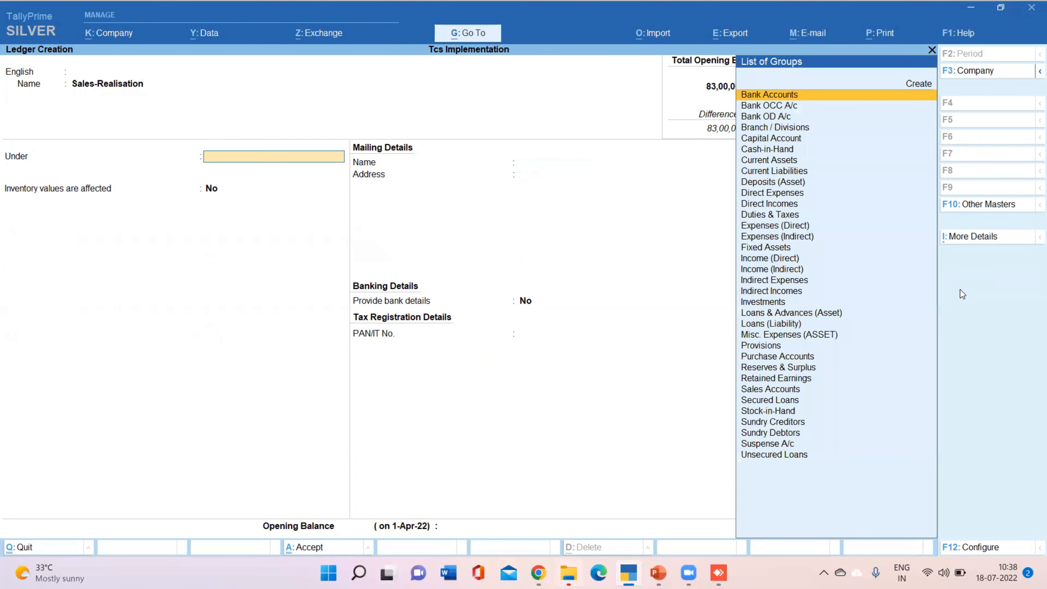
Place the sales ledger under Sales Accounts, keeping inventory values affected and the ledger type as Not Applicable
{"action": "type", "text": "Sa"}
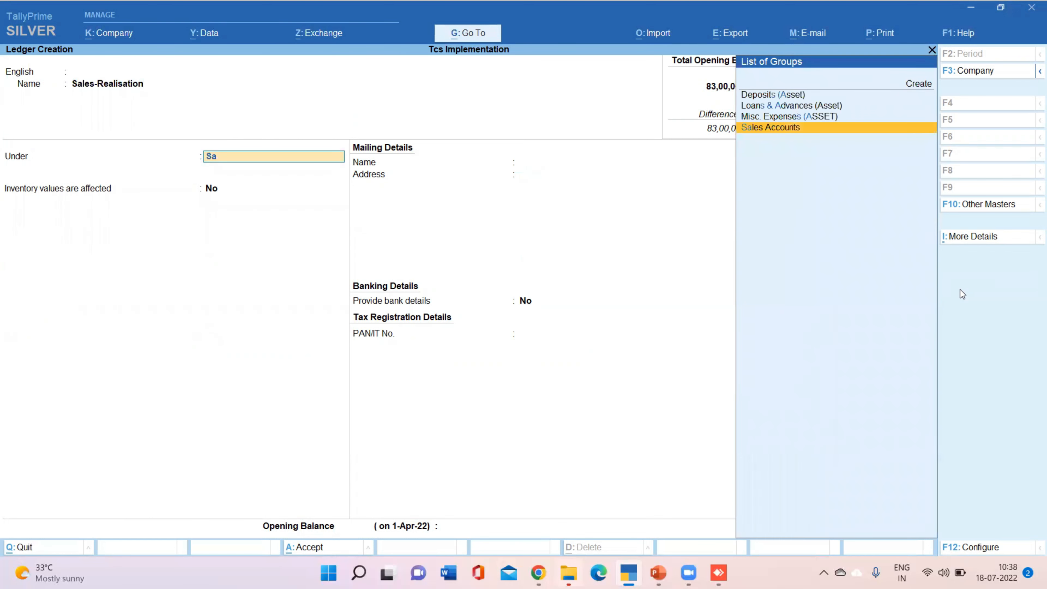
{"action": "key", "text": "Return"}
{"action": "key", "text": "Return"}
{"action": "key", "text": "Return"}
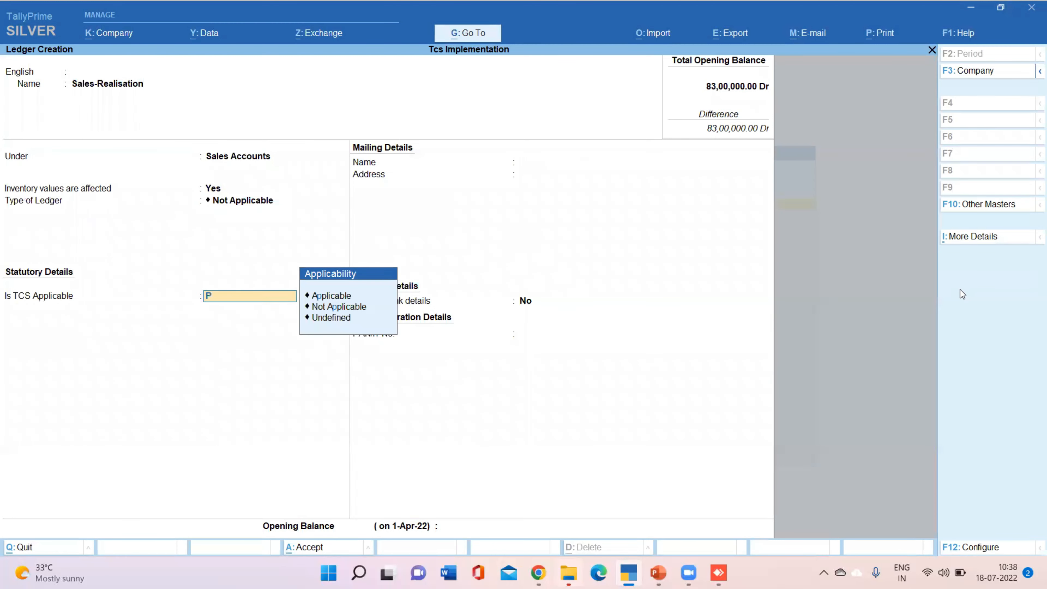
Make TCS applicable with nature of goods Consideration for Sale of Any Other Goods-Realisation, and save the sales ledger
{"action": "key", "text": "Up"}
{"action": "key", "text": "Up"}
{"action": "key", "text": "Return"}
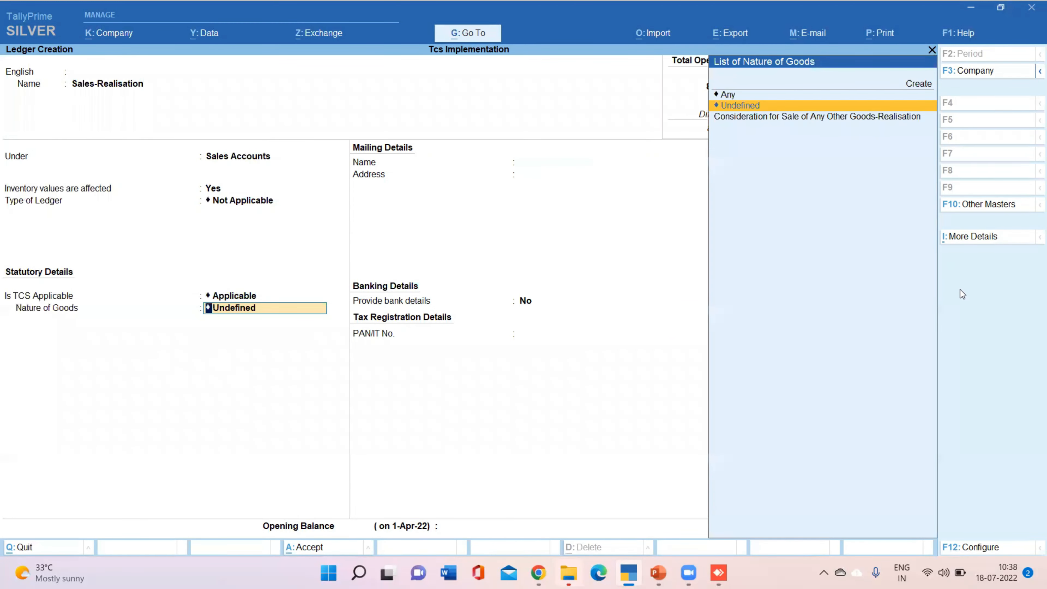
{"action": "key", "text": "Down"}
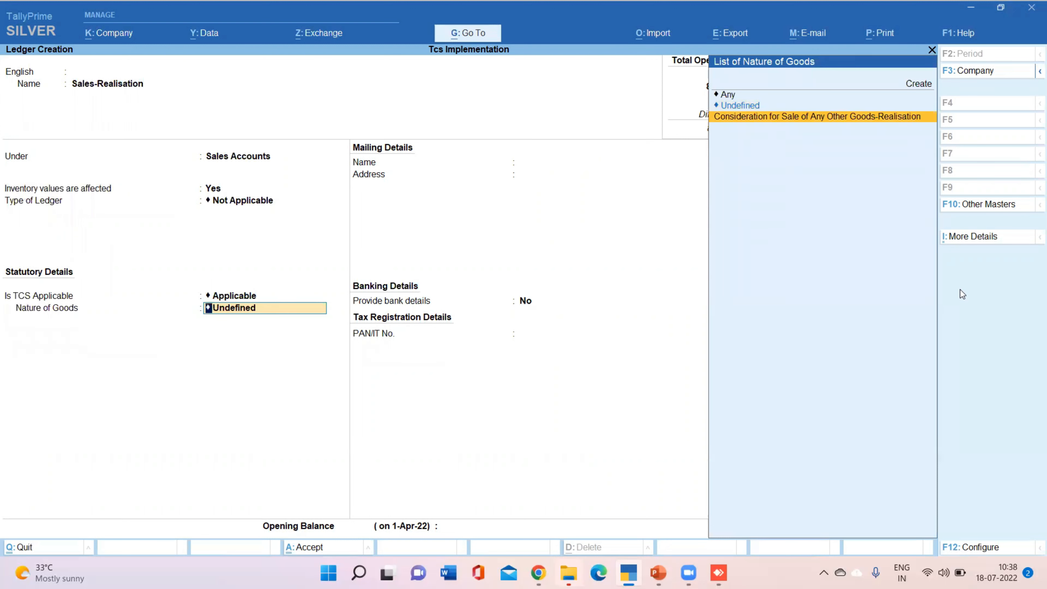
{"action": "key", "text": "Return"}
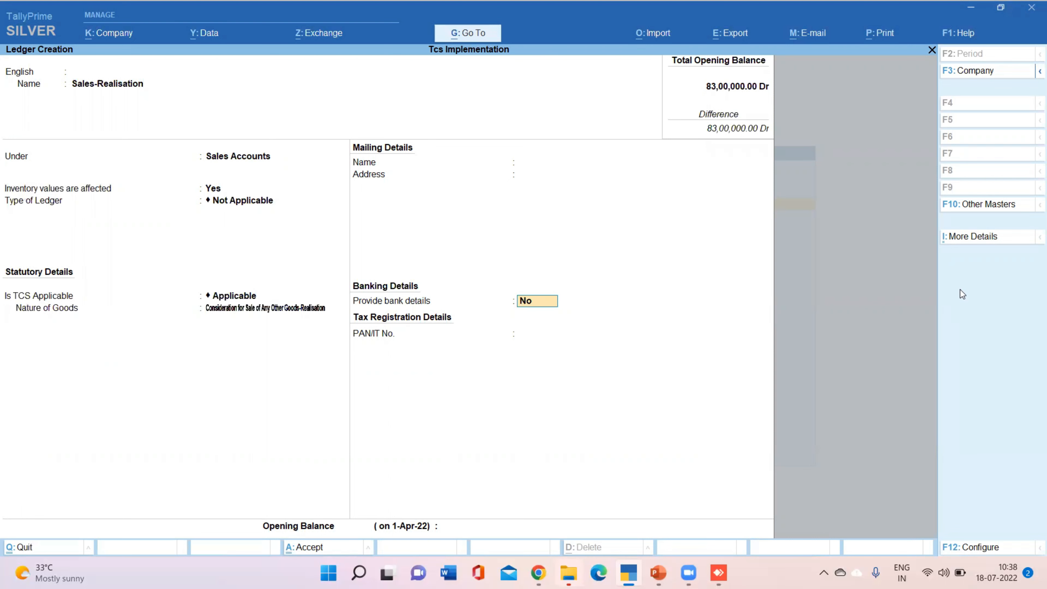
{"action": "key", "text": "Return"}
{"action": "key", "text": "Return"}
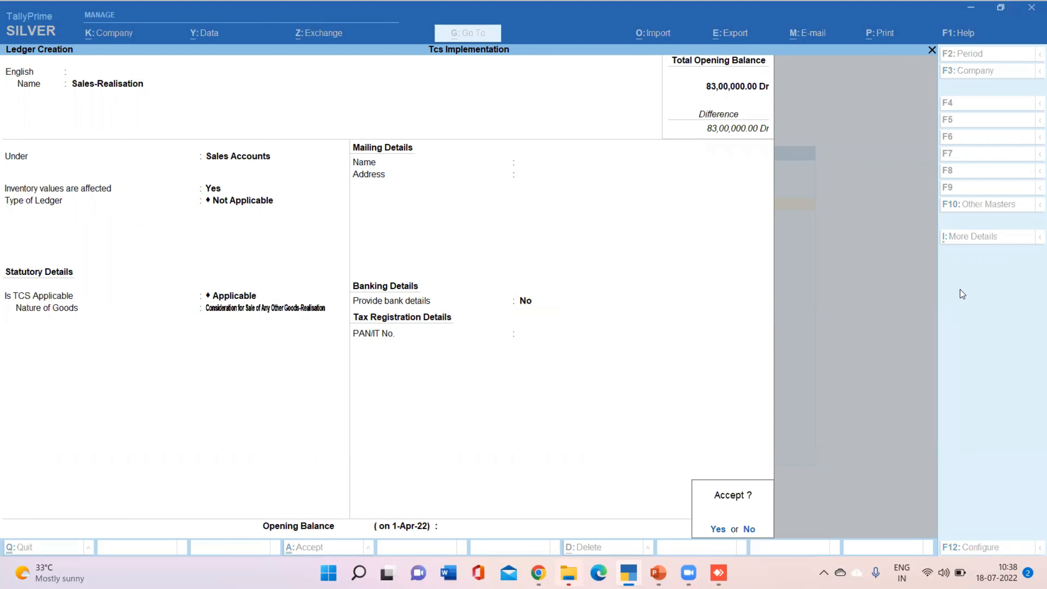
{"action": "key", "text": "Return"}
Start a ledger named Tcs and place it under Duties & Taxes
{"action": "type", "text": "Tc"}
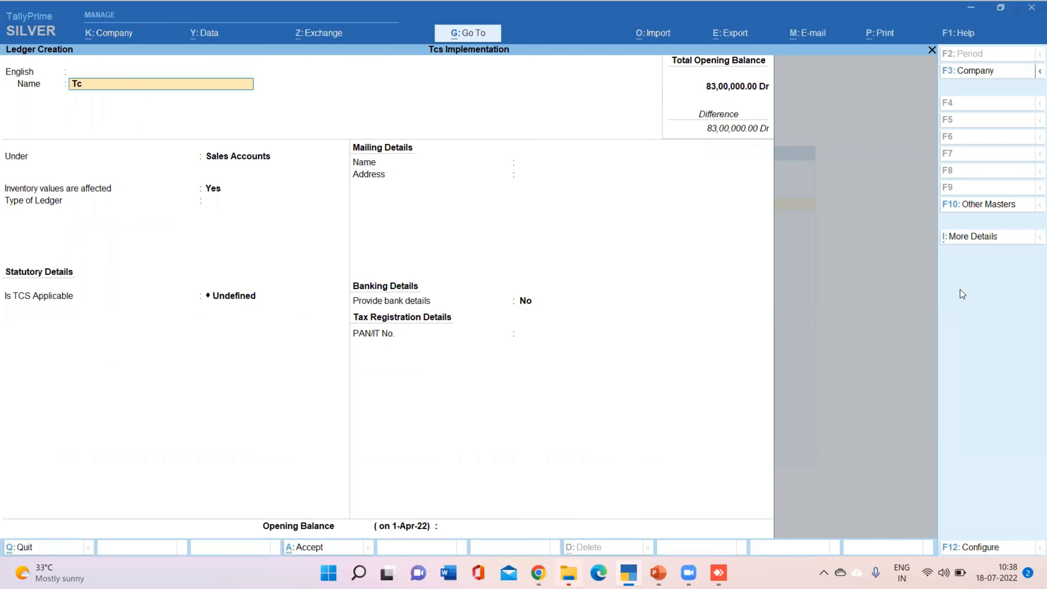
{"action": "type", "text": "s"}
{"action": "key", "text": "Return"}
{"action": "key", "text": "Return"}
{"action": "key", "text": "Return"}
{"action": "type", "text": "D"}
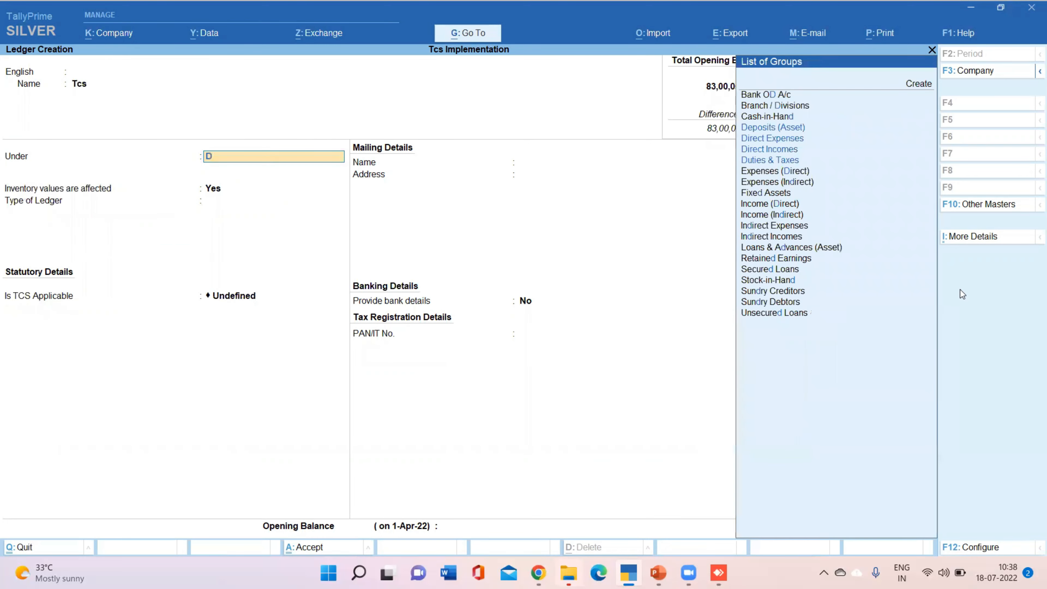
{"action": "type", "text": "u"}
{"action": "key", "text": "Return"}
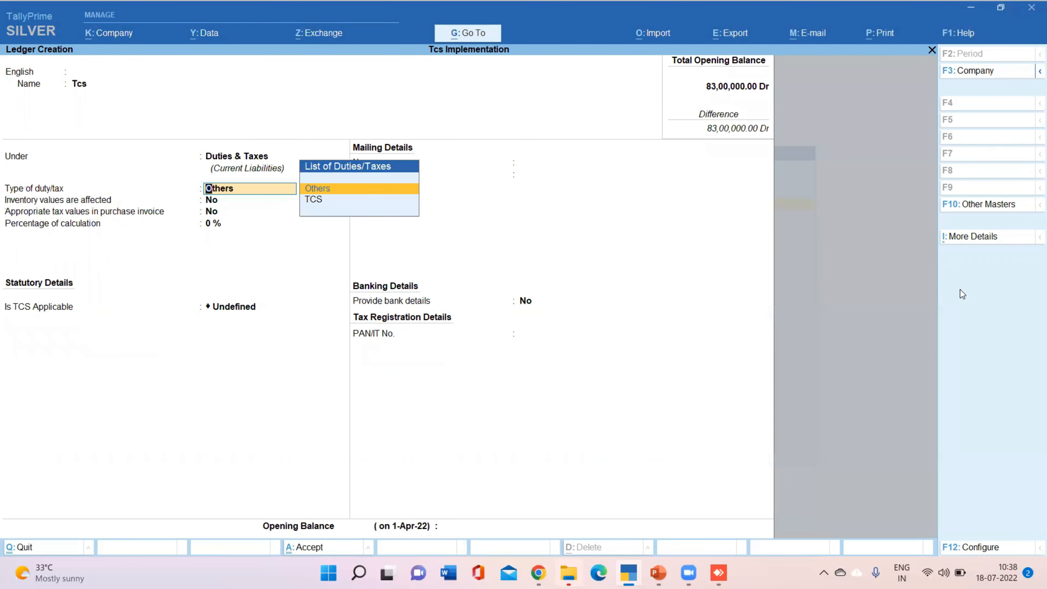
Set the duty type to TCS with Any as the nature of goods, and save the Tcs ledger
{"action": "key", "text": "Down"}
{"action": "key", "text": "Return"}
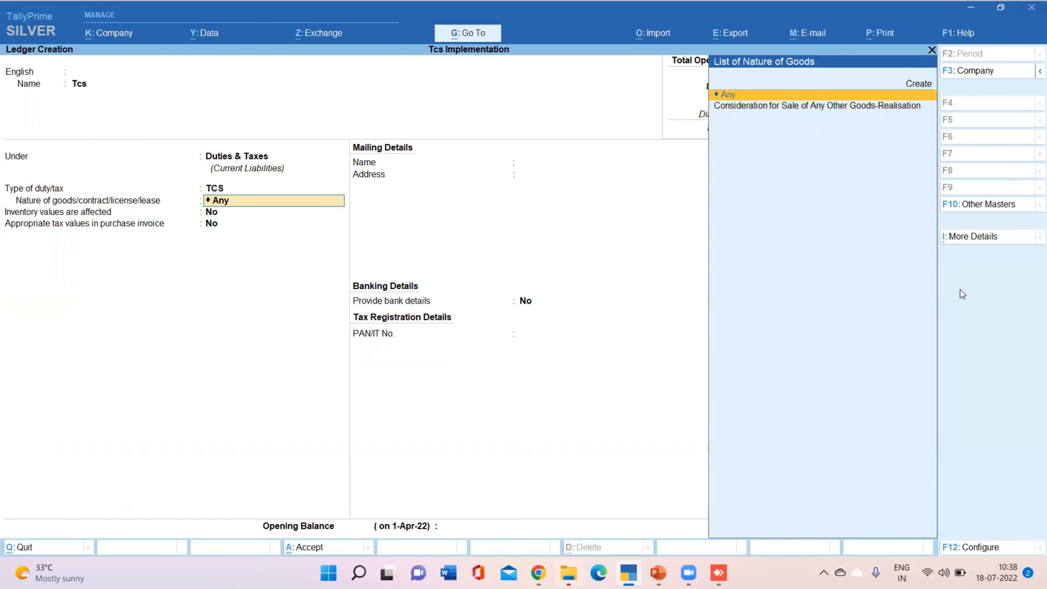
{"action": "key", "text": "Return"}
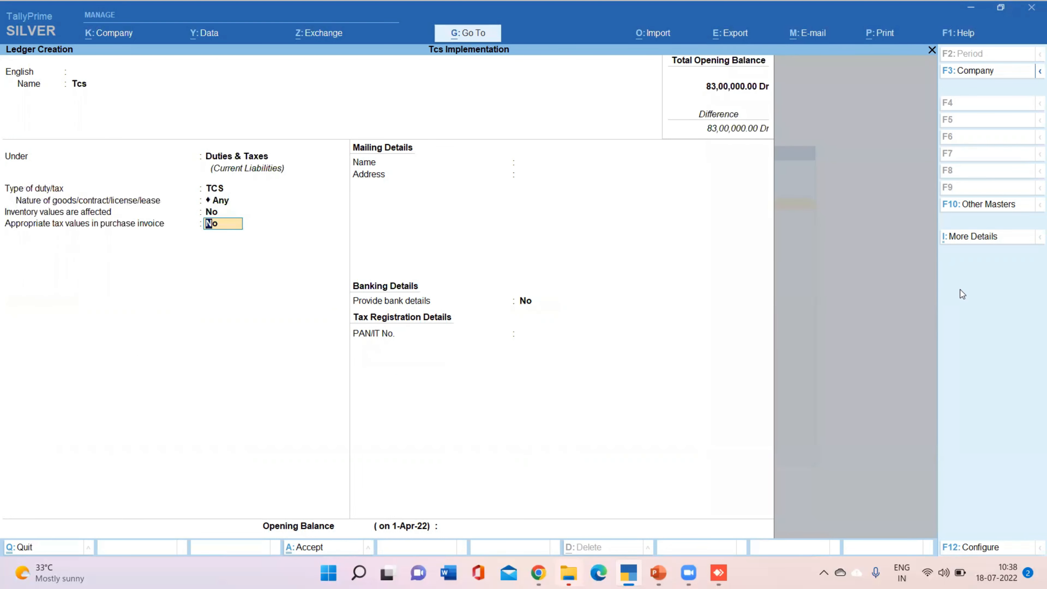
{"action": "key", "text": "Return"}
{"action": "key", "text": "Return"}
{"action": "key", "text": "Return"}
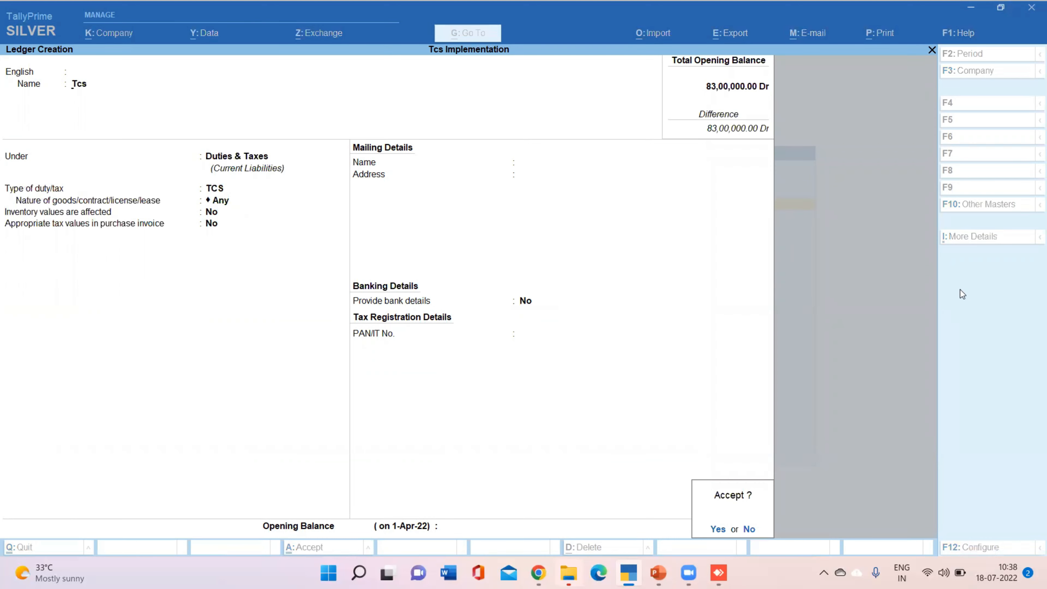
{"action": "key", "text": "Return"}
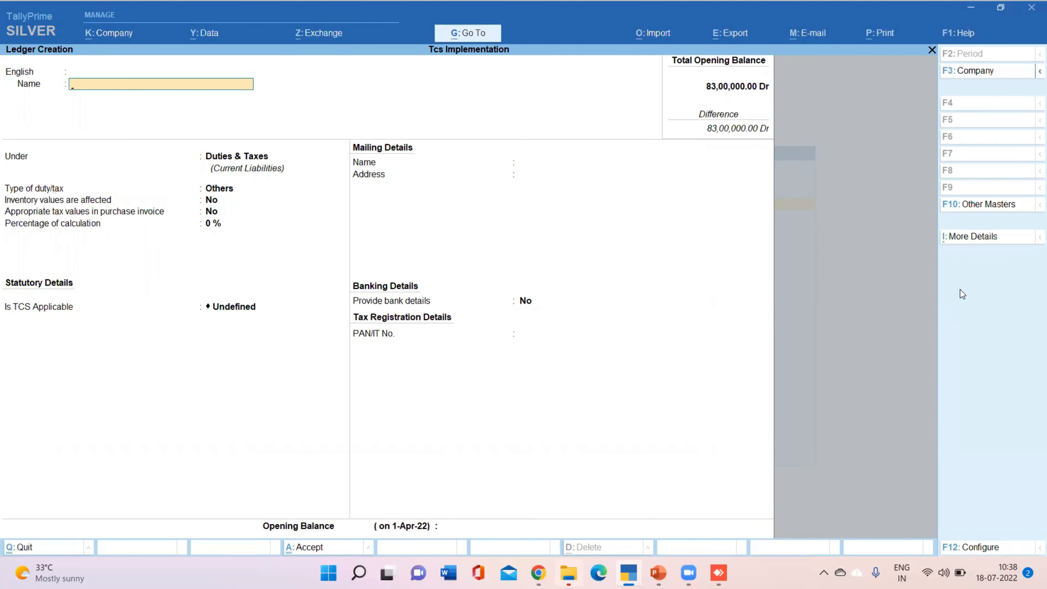
Leave ledger creation and bring up the list of stock items for alteration
{"action": "key", "text": "Escape"}
{"action": "key", "text": "Down"}
{"action": "key", "text": "Down"}
{"action": "key", "text": "Down"}
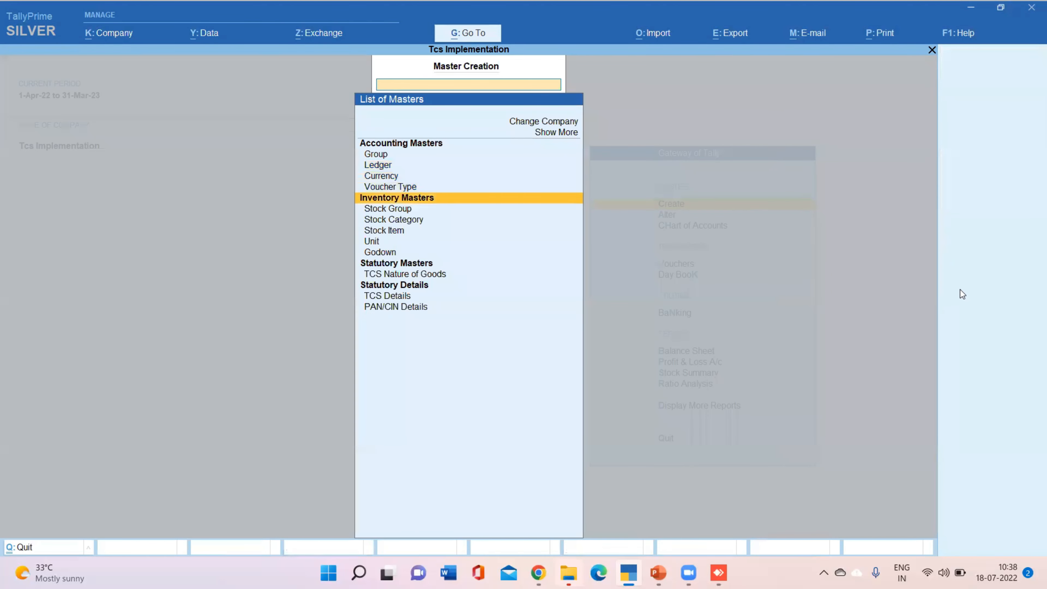
{"action": "key", "text": "Escape"}
{"action": "key", "text": "Down"}
{"action": "key", "text": "Return"}
{"action": "key", "text": "Down"}
{"action": "key", "text": "Down"}
{"action": "key", "text": "Down"}
{"action": "key", "text": "Down"}
{"action": "key", "text": "Down"}
{"action": "key", "text": "Down"}
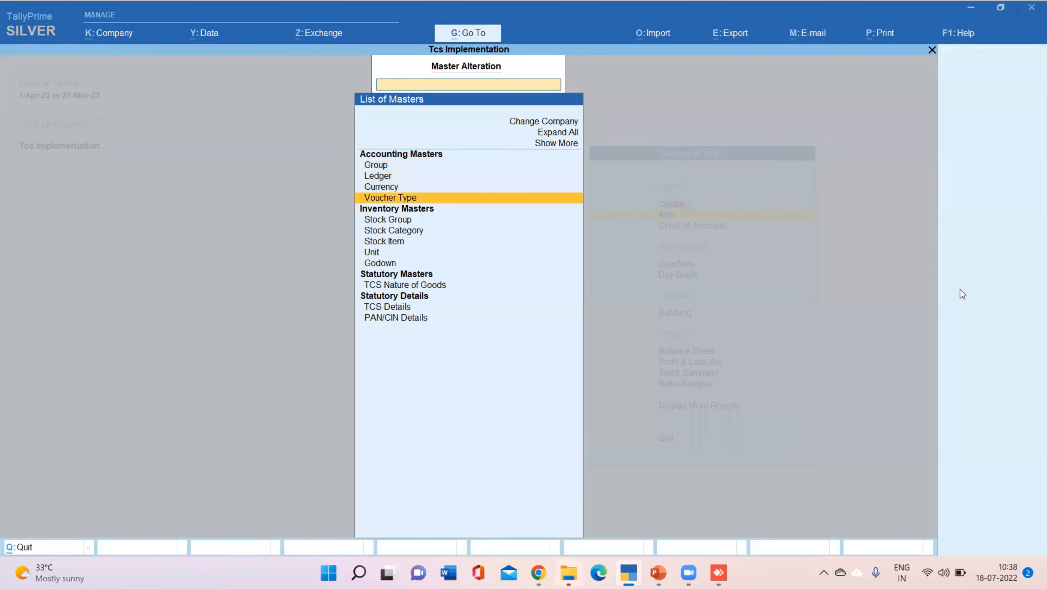
{"action": "key", "text": "Return"}
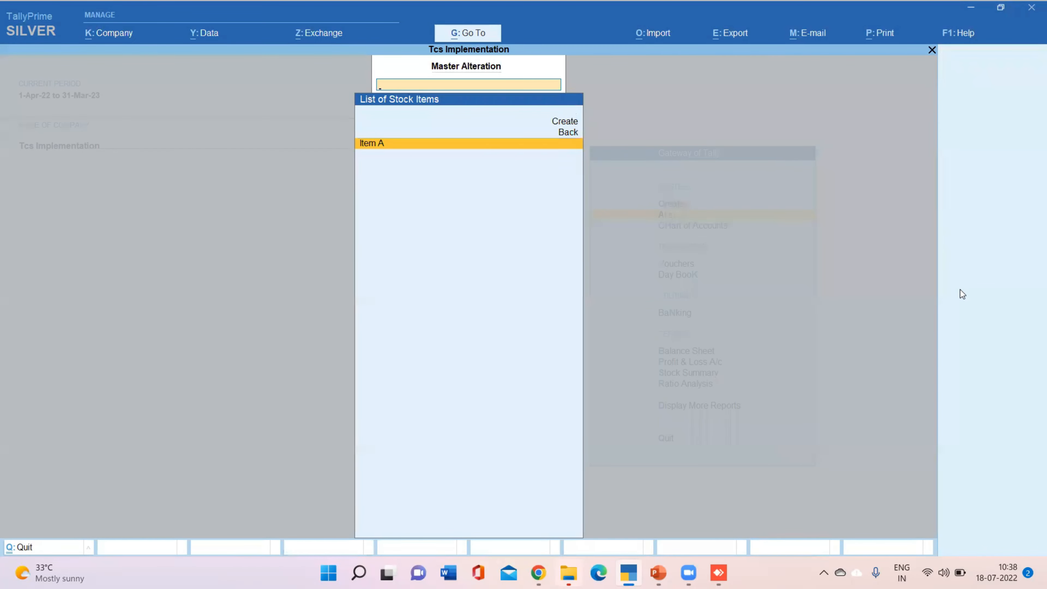
Open Item A for alteration and go to its TCS applicability setting, keeping its other details
{"action": "key", "text": "Return"}
{"action": "key", "text": "Return"}
{"action": "key", "text": "Return"}
{"action": "key", "text": "Return"}
{"action": "key", "text": "Return"}
{"action": "key", "text": "Return"}
{"action": "key", "text": "Return"}
{"action": "key", "text": "Return"}
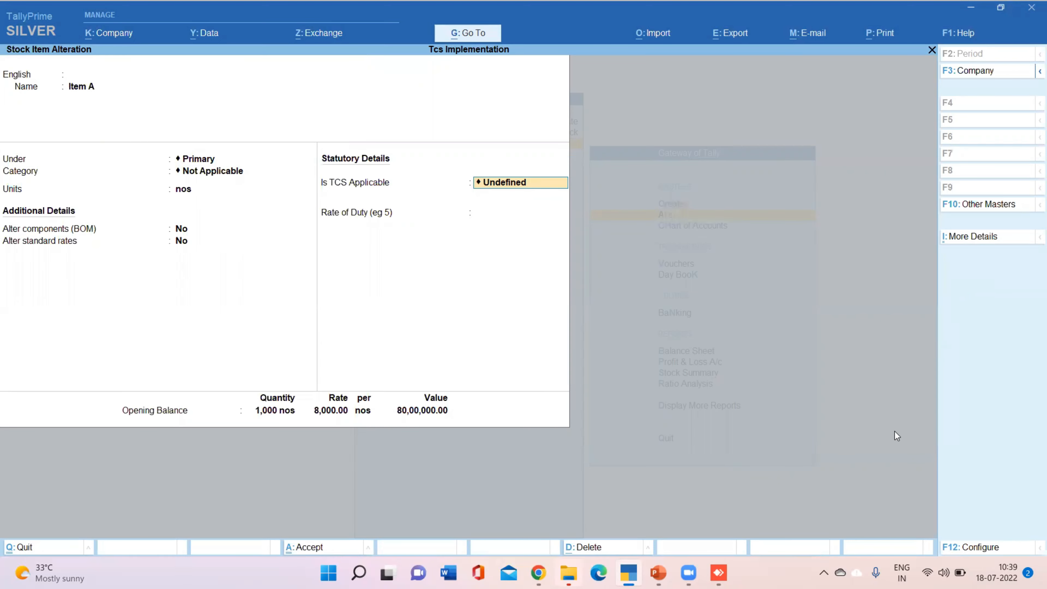
Check in the stock item configuration that Set TCS Details is Yes, and accept the configuration
{"action": "left_click", "coordinate": [970, 549]}
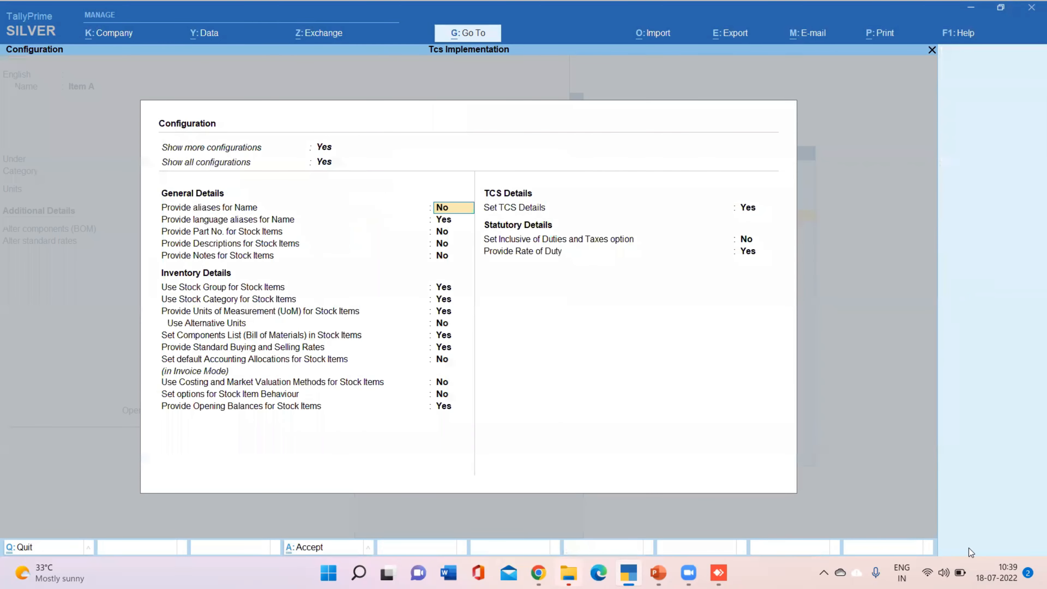
{"action": "left_click", "coordinate": [752, 210]}
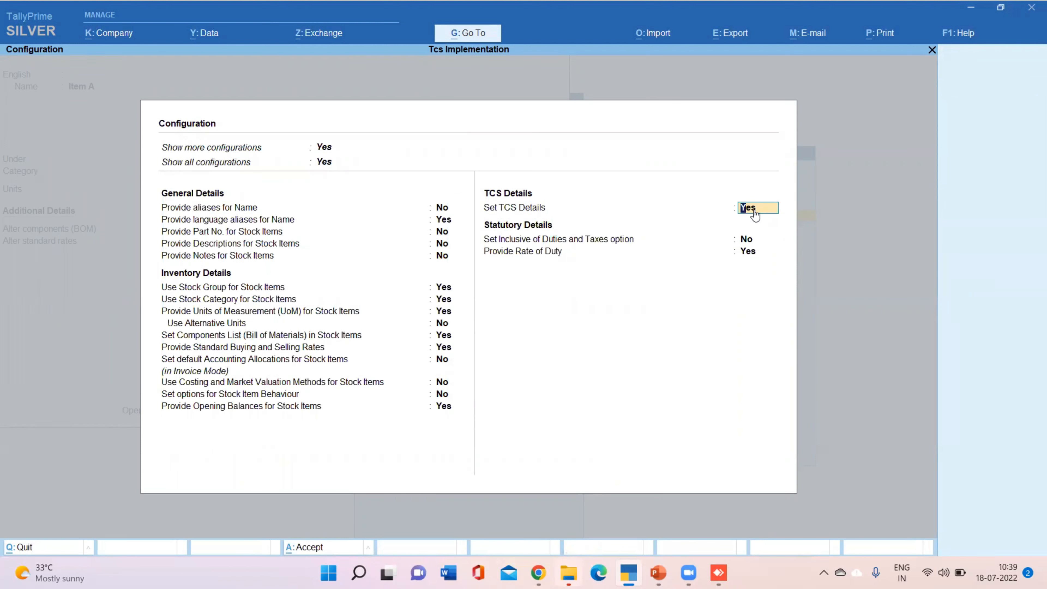
{"action": "key", "text": "Return"}
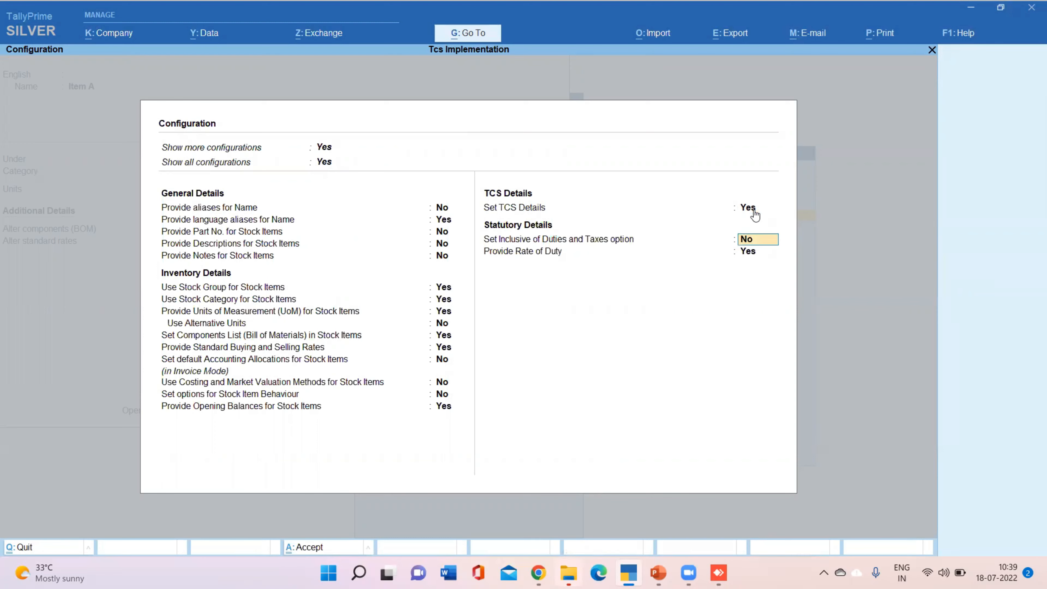
{"action": "key", "text": "ctrl+a"}
Make TCS applicable to Item A with nature of goods Consideration for Sale of Any Other Goods-Realisation, and save the item
{"action": "type", "text": "Ap"}
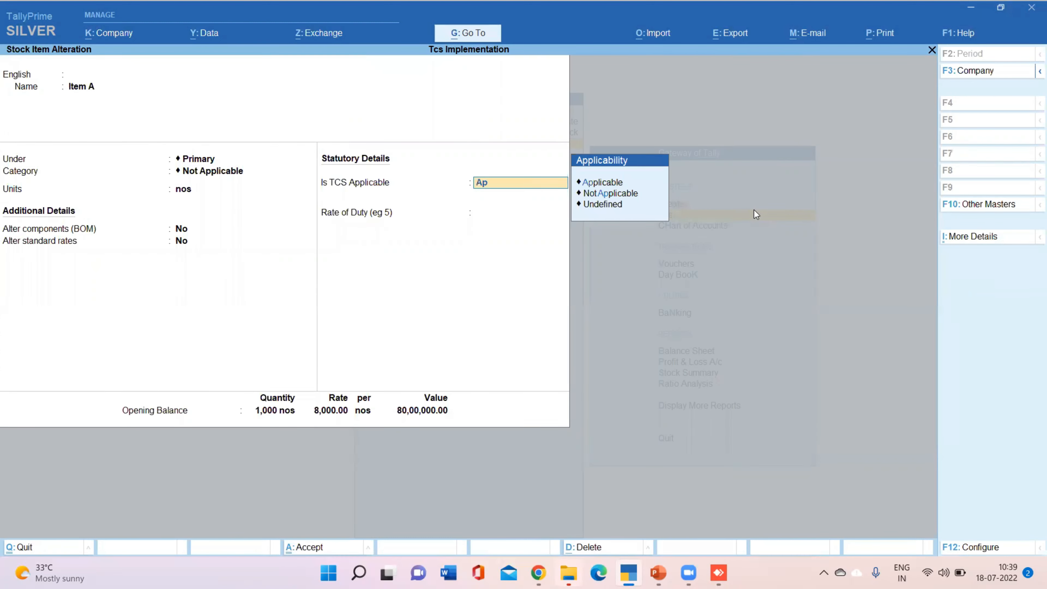
{"action": "key", "text": "Return"}
{"action": "key", "text": "Down"}
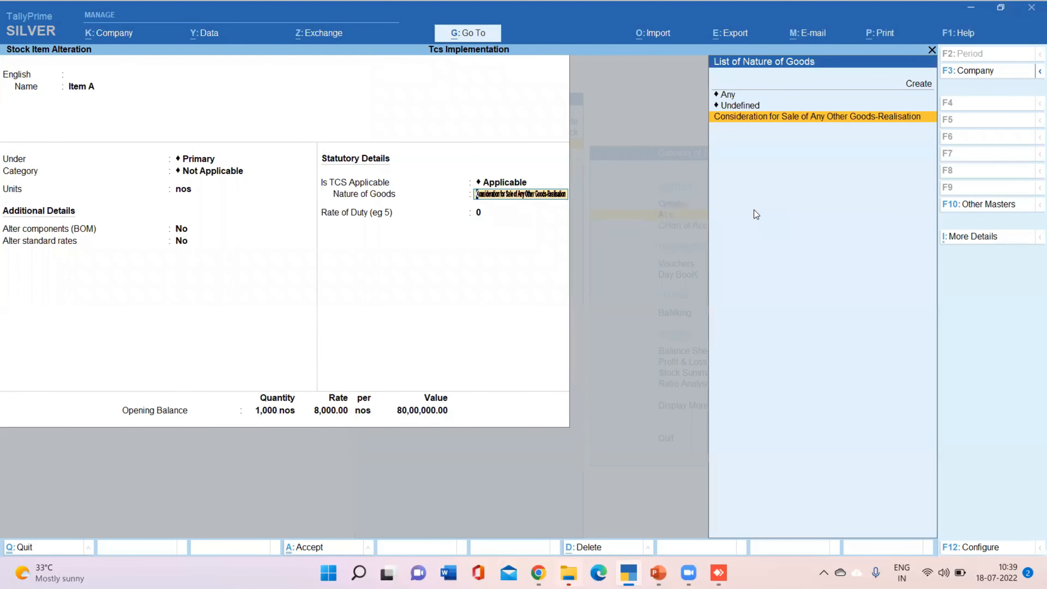
{"action": "key", "text": "BackSpace"}
{"action": "key", "text": "Return"}
{"action": "key", "text": "Return"}
{"action": "key", "text": "Return"}
{"action": "key", "text": "Return"}
{"action": "key", "text": "Return"}
{"action": "key", "text": "Return"}
{"action": "key", "text": "Return"}
Return to the Gateway of Tally and start a new Sales voucher
{"action": "key", "text": "Escape"}
{"action": "key", "text": "Escape"}
{"action": "key", "text": "Down"}
{"action": "key", "text": "Down"}
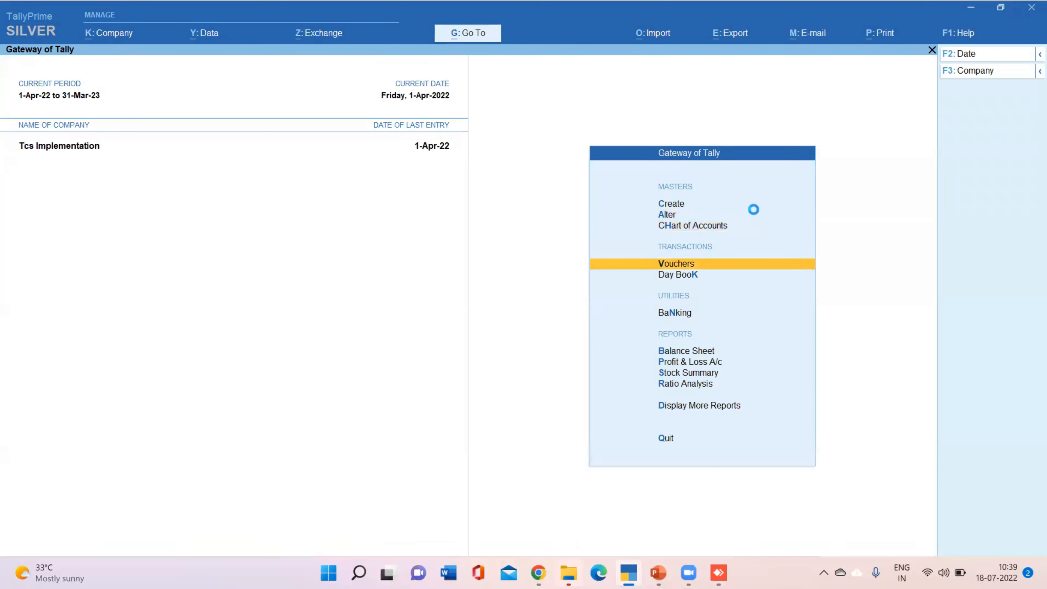
{"action": "key", "text": "Return"}
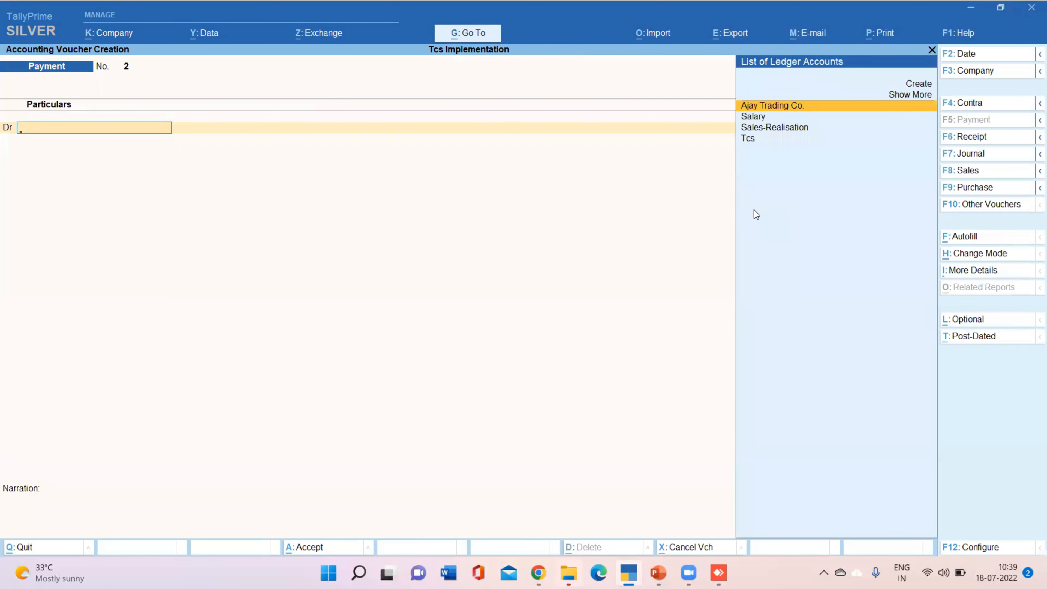
{"action": "left_click", "coordinate": [965, 170]}
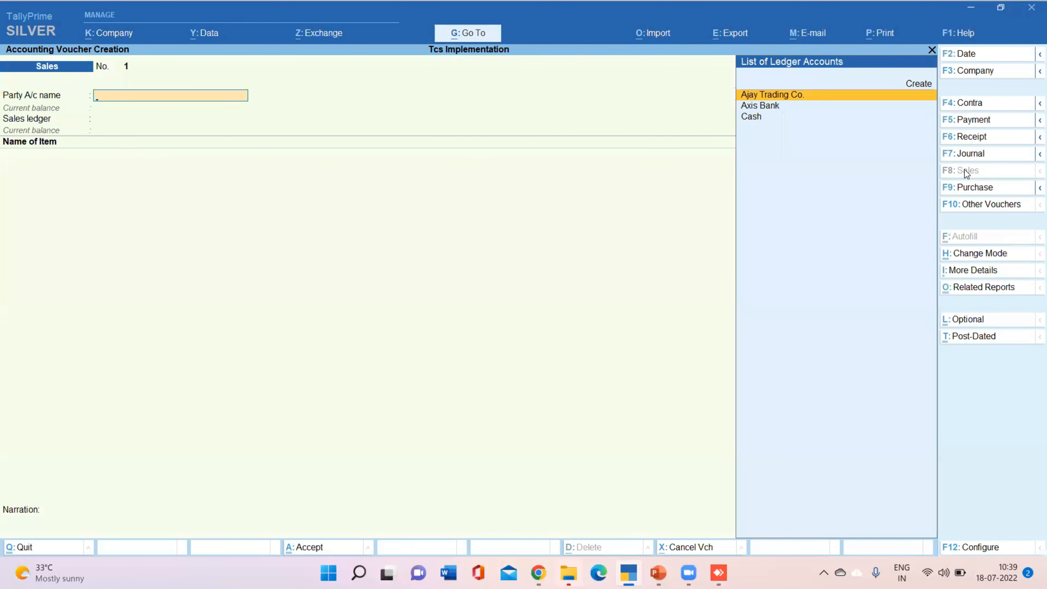
Choose Ajay Trading Co. as the sales voucher's party and accept its dispatch and party details without entering anything
{"action": "key", "text": "Return"}
{"action": "key", "text": "Return"}
{"action": "key", "text": "Return"}
{"action": "key", "text": "Return"}
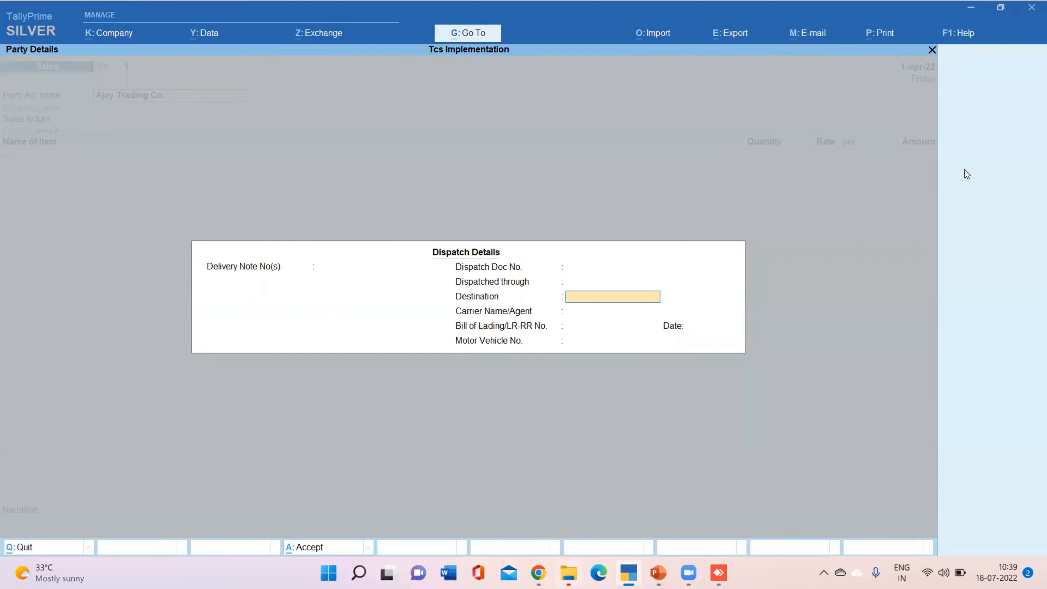
{"action": "key", "text": "ctrl+a"}
{"action": "key", "text": "ctrl+a"}
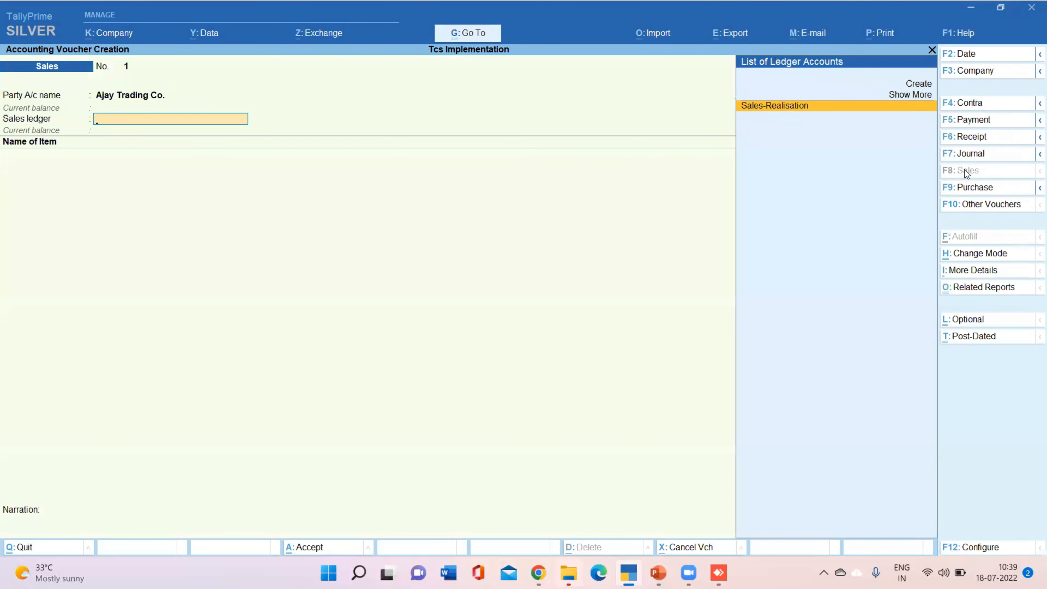
Set Sales-Realisation as the sales ledger and pass through its TCS allocation details without specifying a nature of goods
{"action": "key", "text": "Return"}
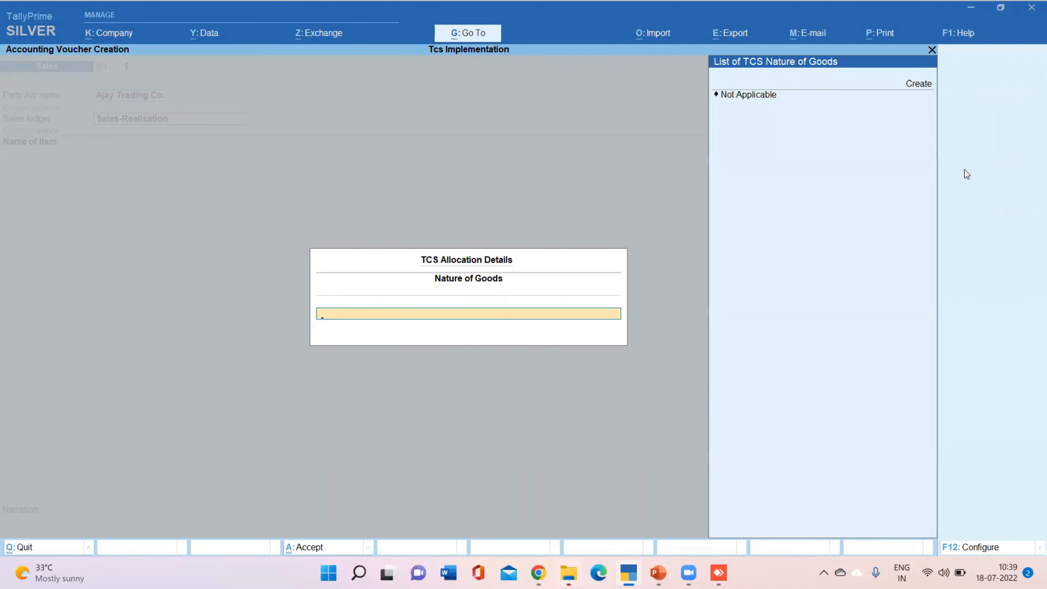
{"action": "key", "text": "Escape"}
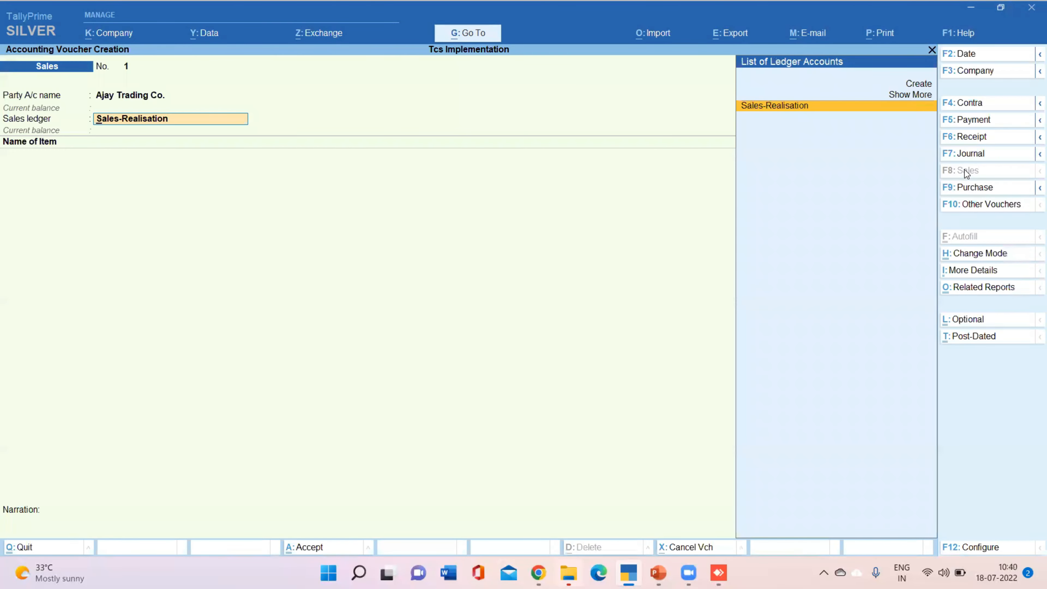
{"action": "key", "text": "Return"}
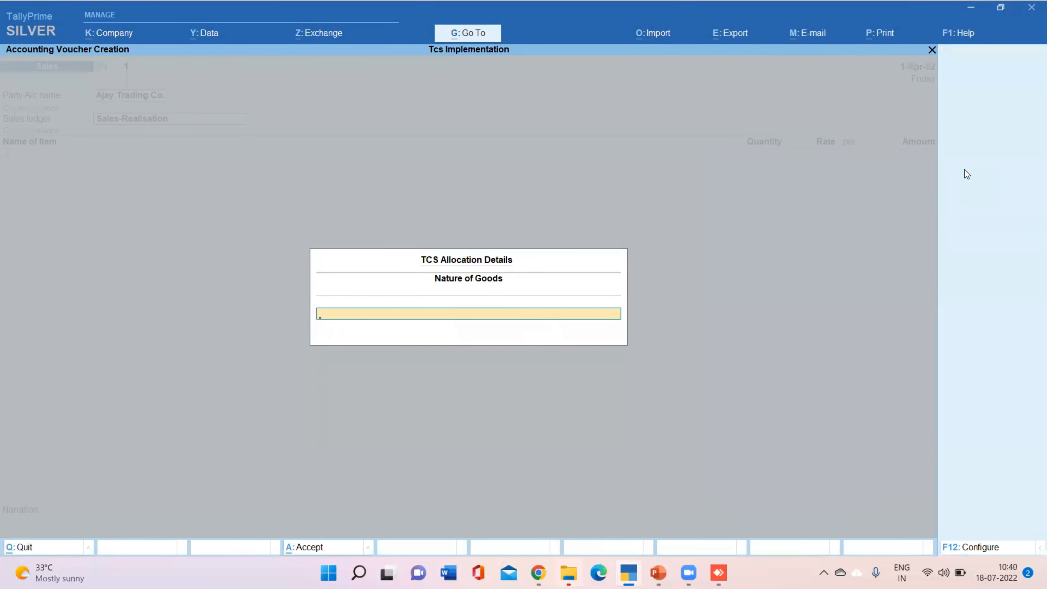
{"action": "key", "text": "Return"}
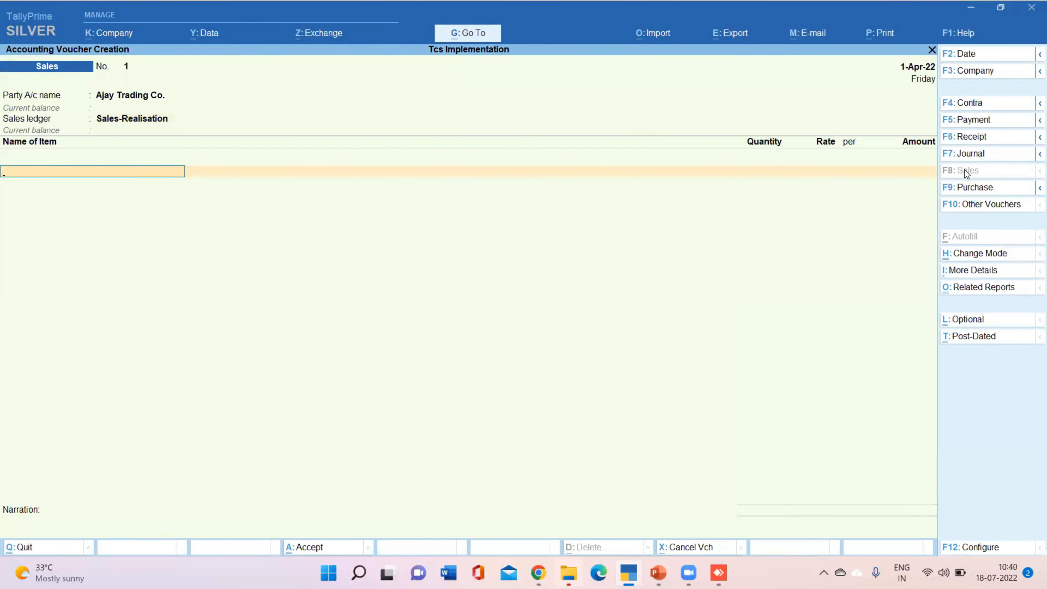
Add Item A without a description, entering a quantity of 500 nos and a rate of 9,000
{"action": "key", "text": "Return"}
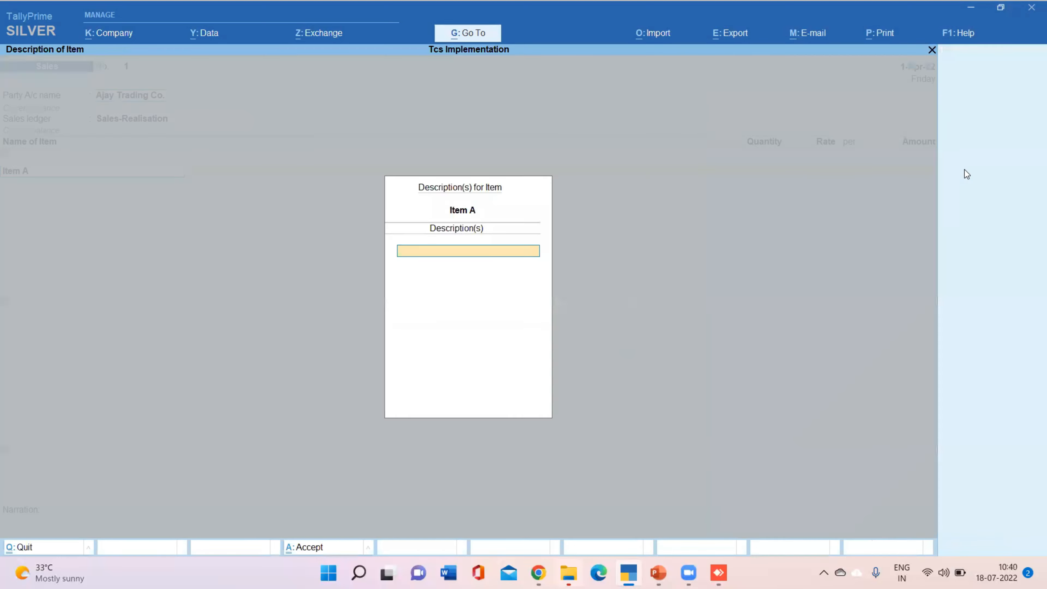
{"action": "key", "text": "Return"}
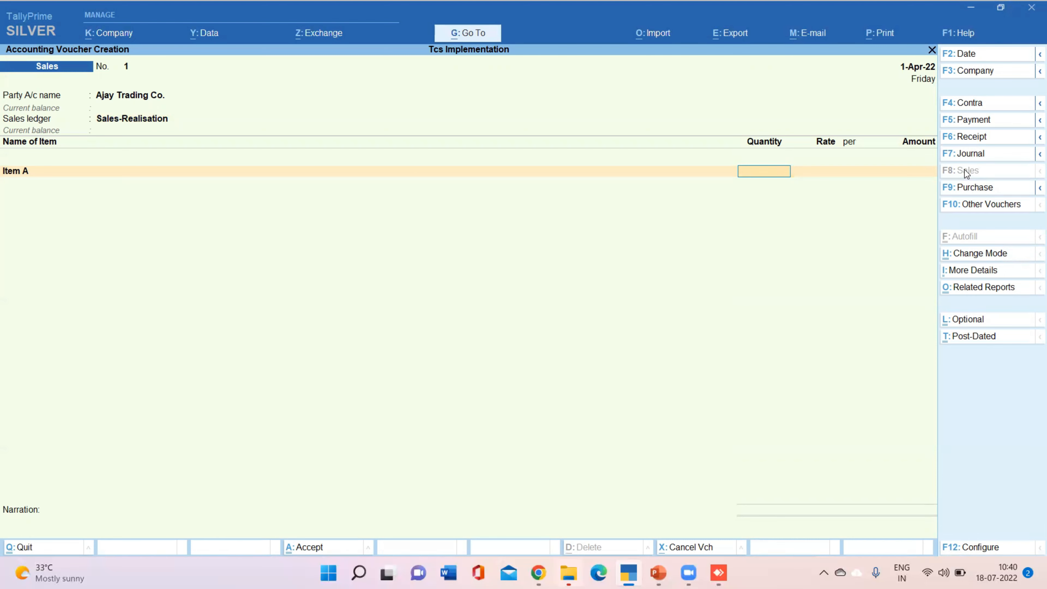
{"action": "type", "text": "500"}
{"action": "key", "text": "Return"}
{"action": "type", "text": "9,000"}
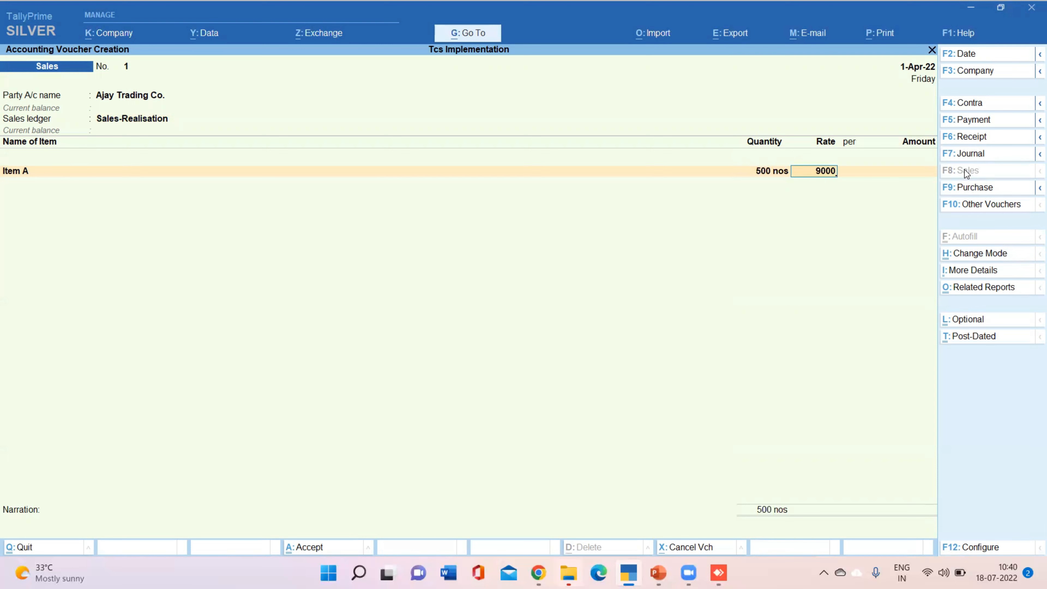
{"action": "key", "text": "Return"}
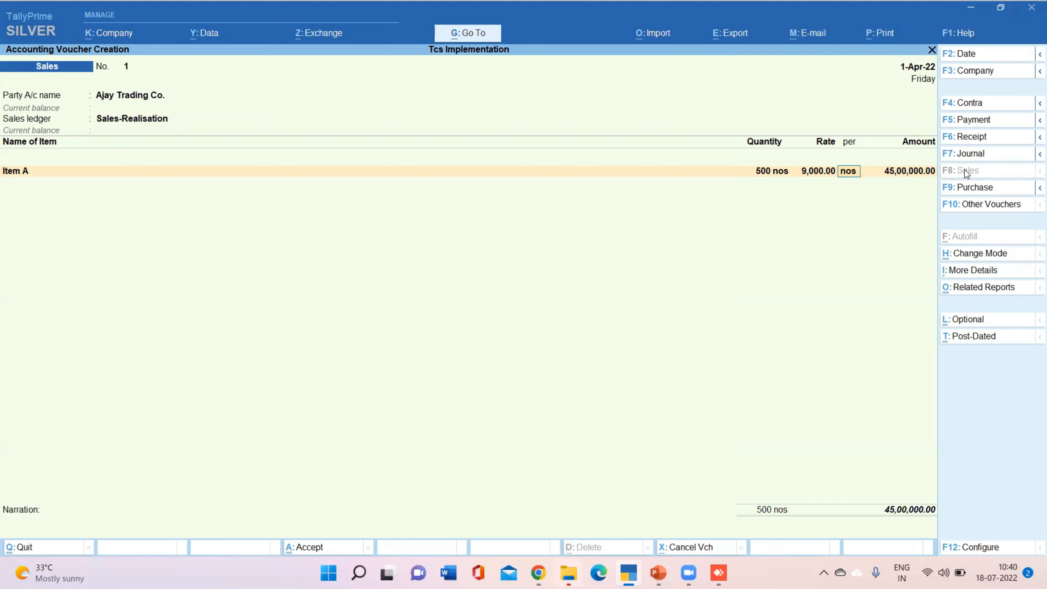
Set Item A's quantity to 600 nos, keep its rate, and end the item list
{"action": "key", "text": "BackSpace"}
{"action": "key", "text": "BackSpace"}
{"action": "type", "text": "600"}
{"action": "key", "text": "Return"}
{"action": "key", "text": "Return"}
{"action": "key", "text": "Return"}
{"action": "key", "text": "Return"}
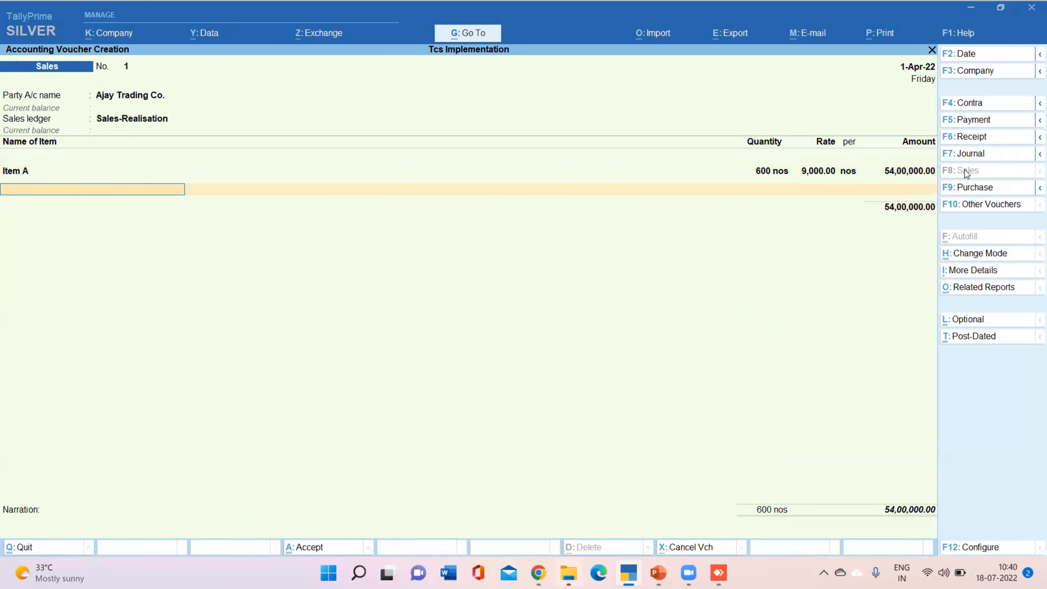
{"action": "key", "text": "Return"}
Try adding the Tcs ledger below Item A in the sales voucher, with no ledger description
{"action": "type", "text": "Tcs"}
{"action": "key", "text": "Return"}
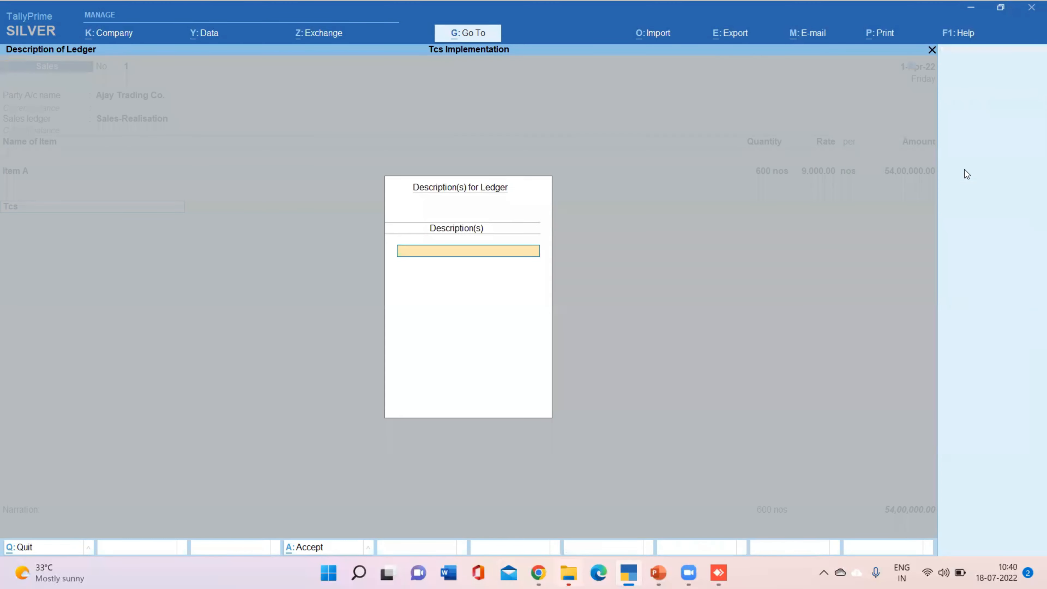
{"action": "key", "text": "Return"}
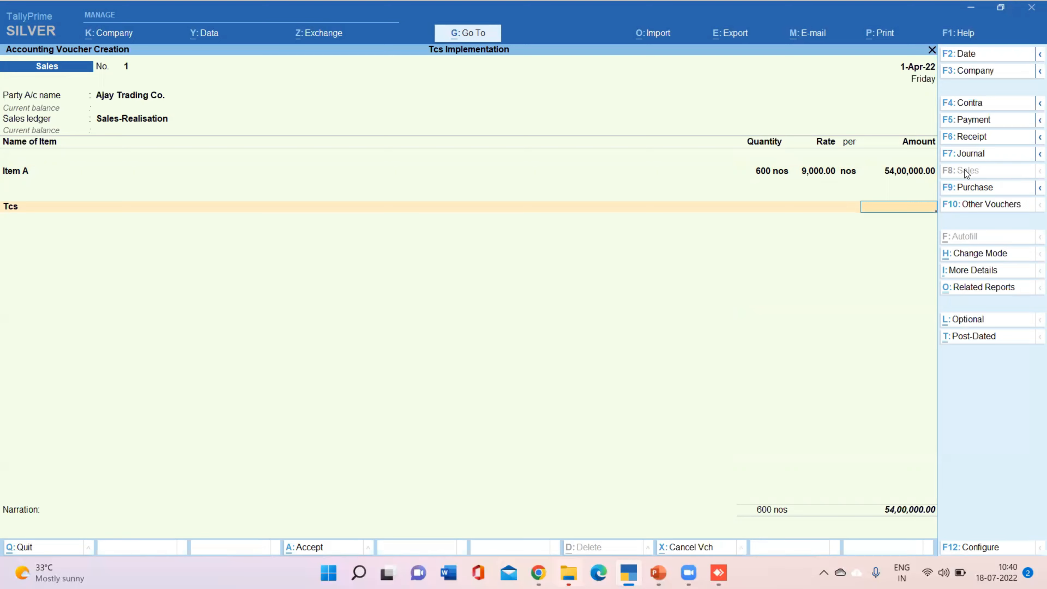
{"action": "key", "text": "BackSpace"}
{"action": "key", "text": "BackSpace"}
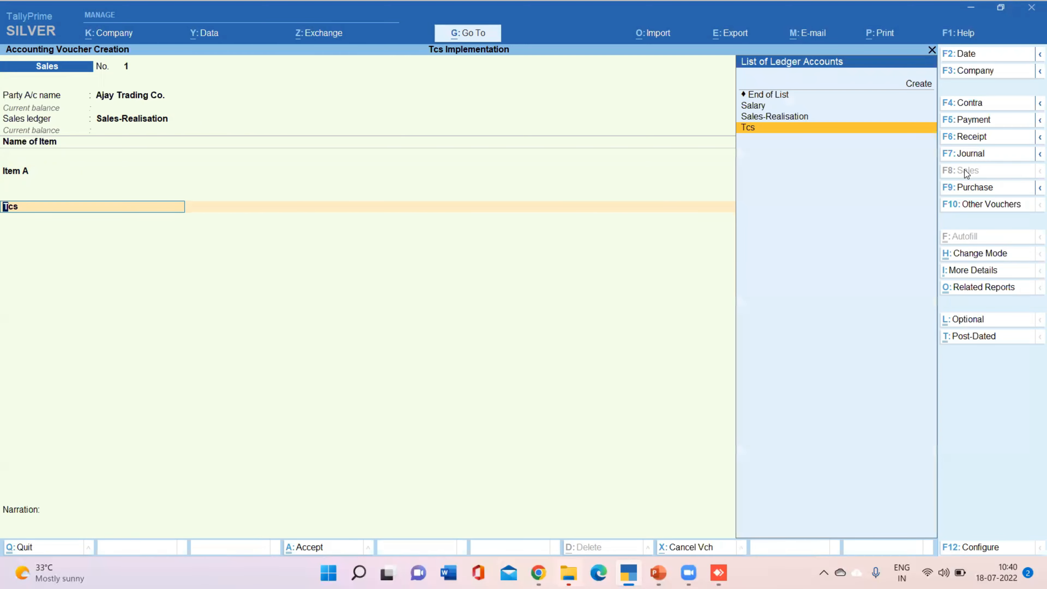
End the ledger list, keep New Ref 1 as Ajay Trading Co.'s bill, and save the sales voucher, accepting the modified tax details
{"action": "key", "text": "Return"}
{"action": "key", "text": "Return"}
{"action": "key", "text": "Return"}
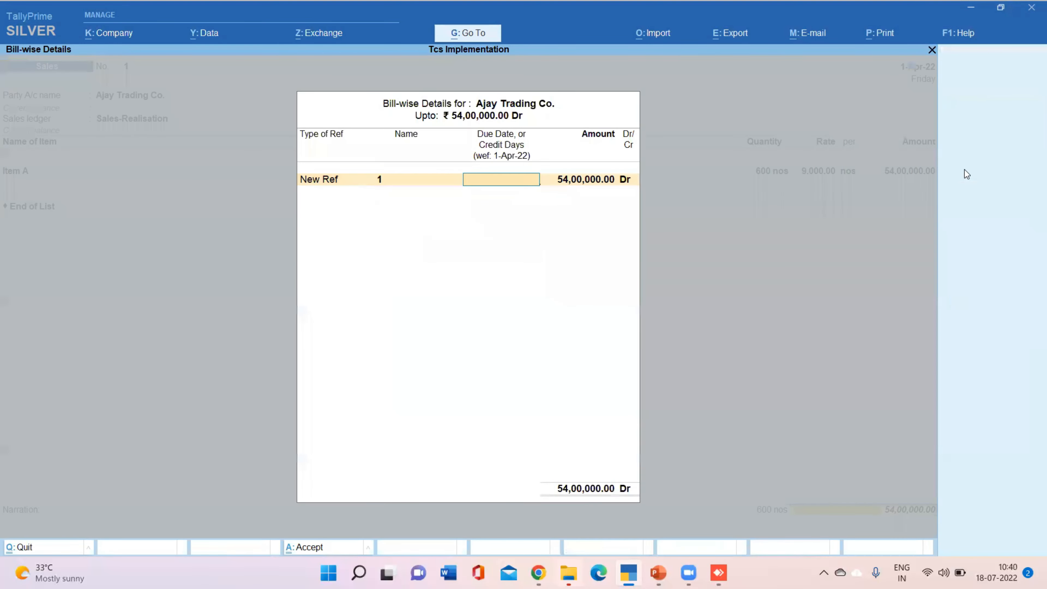
{"action": "key", "text": "Return"}
{"action": "key", "text": "Return"}
{"action": "key", "text": "Return"}
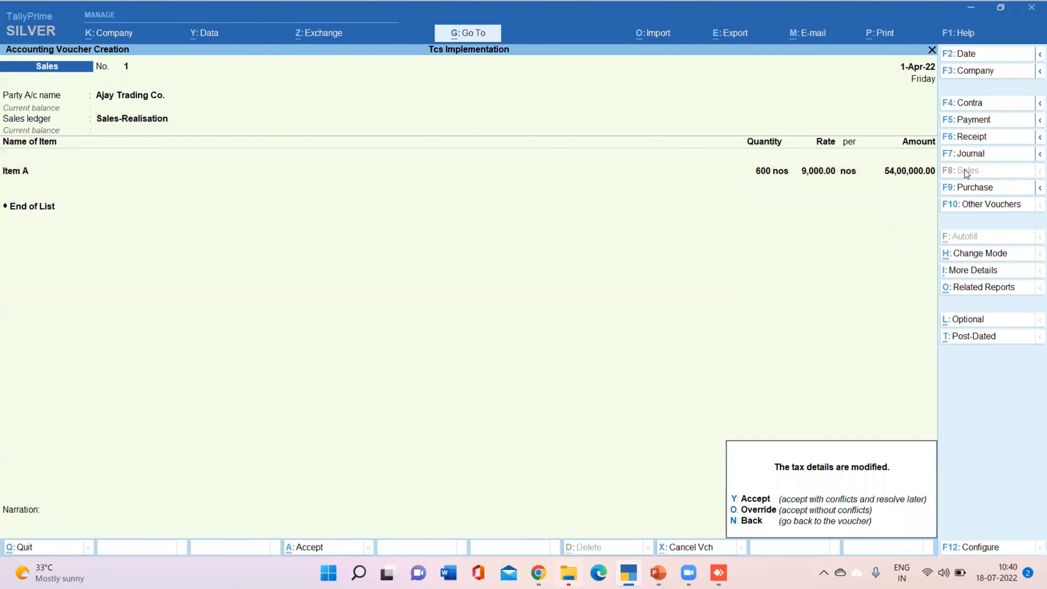
{"action": "key", "text": "y"}
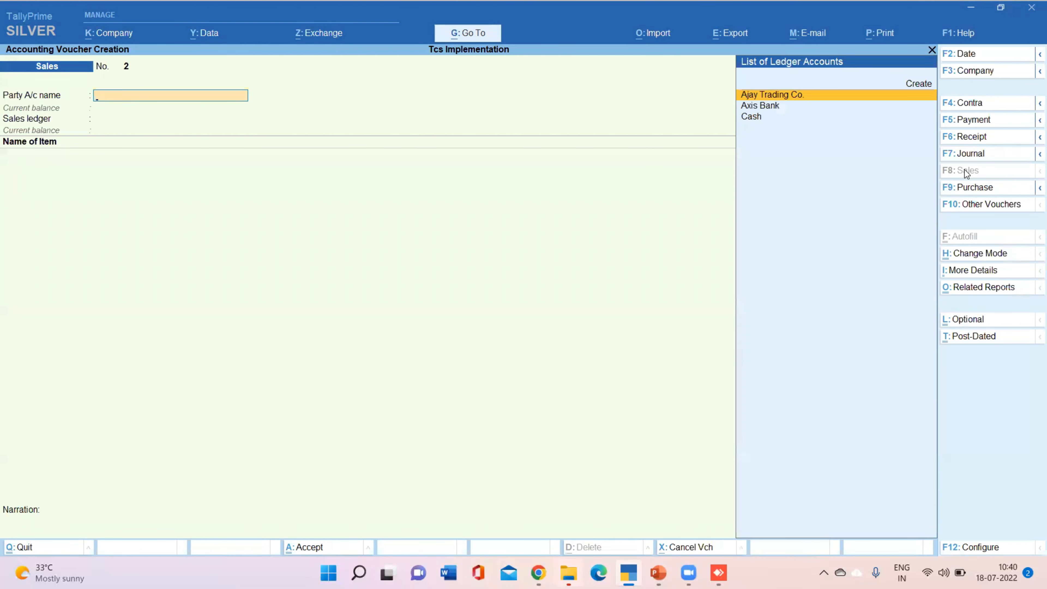
Start a Receipt voucher in single-entry mode and choose Axis Bank as the receiving account
{"action": "left_click", "coordinate": [980, 140]}
{"action": "left_click", "coordinate": [974, 256]}
{"action": "key", "text": "Down"}
{"action": "key", "text": "Return"}
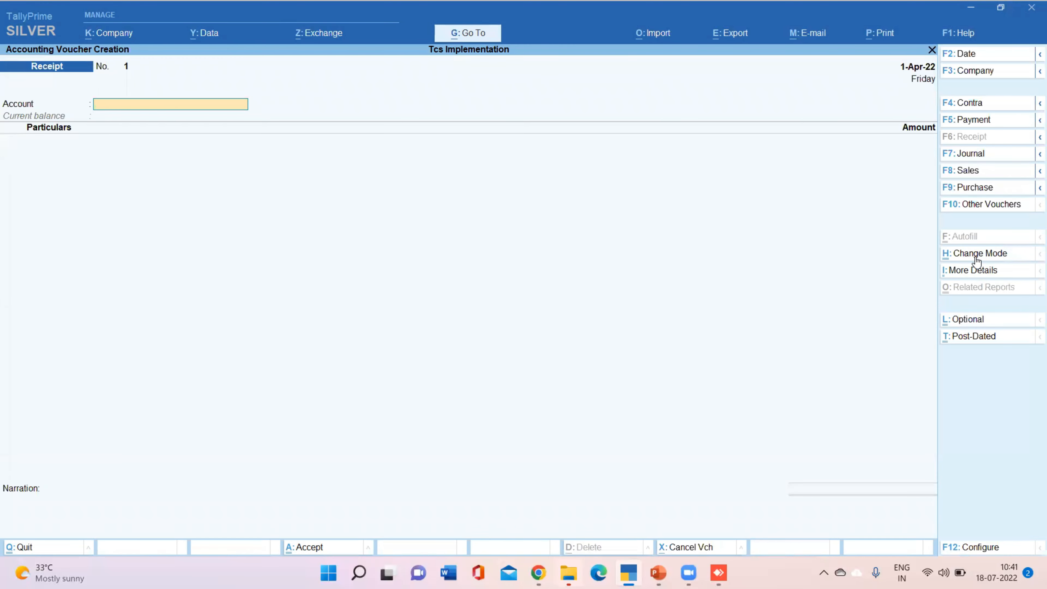
{"action": "type", "text": "A"}
{"action": "key", "text": "BackSpace"}
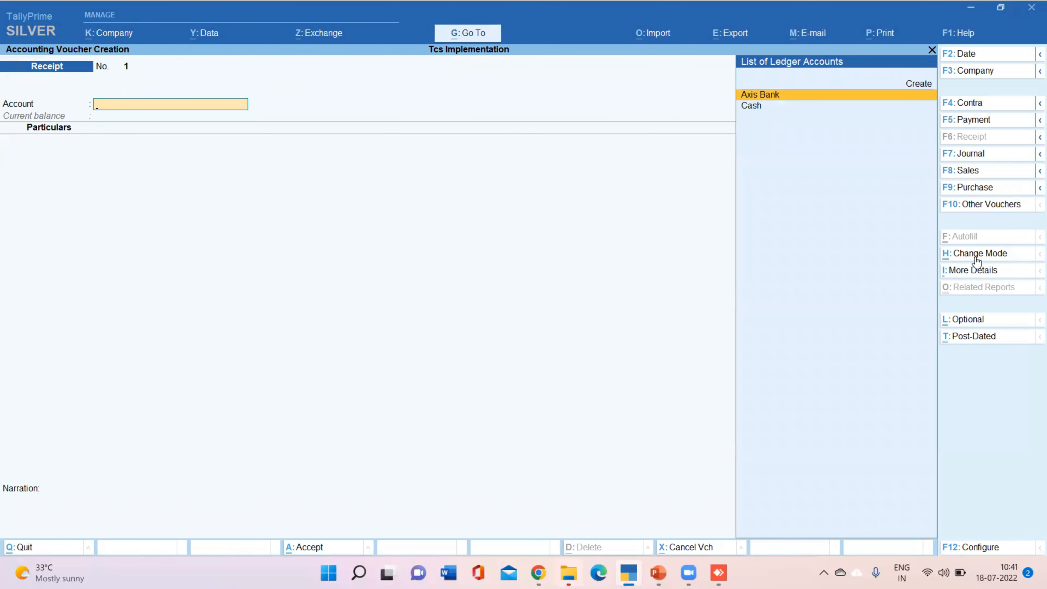
{"action": "key", "text": "Return"}
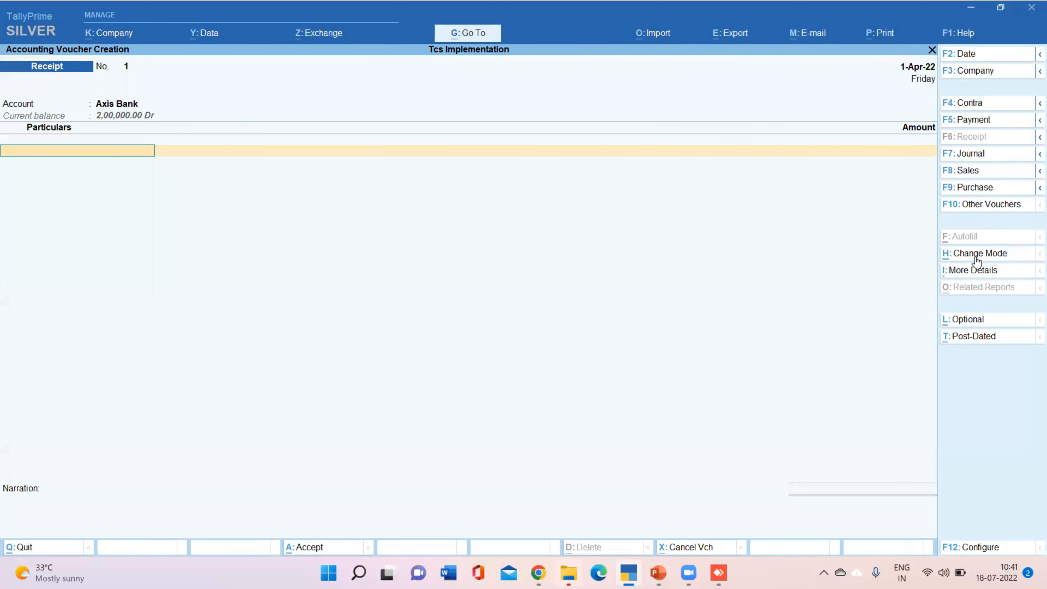
Enter Ajay Trading Co. in the receipt particulars with an amount of 54,00,000
{"action": "type", "text": "Aj"}
{"action": "key", "text": "Return"}
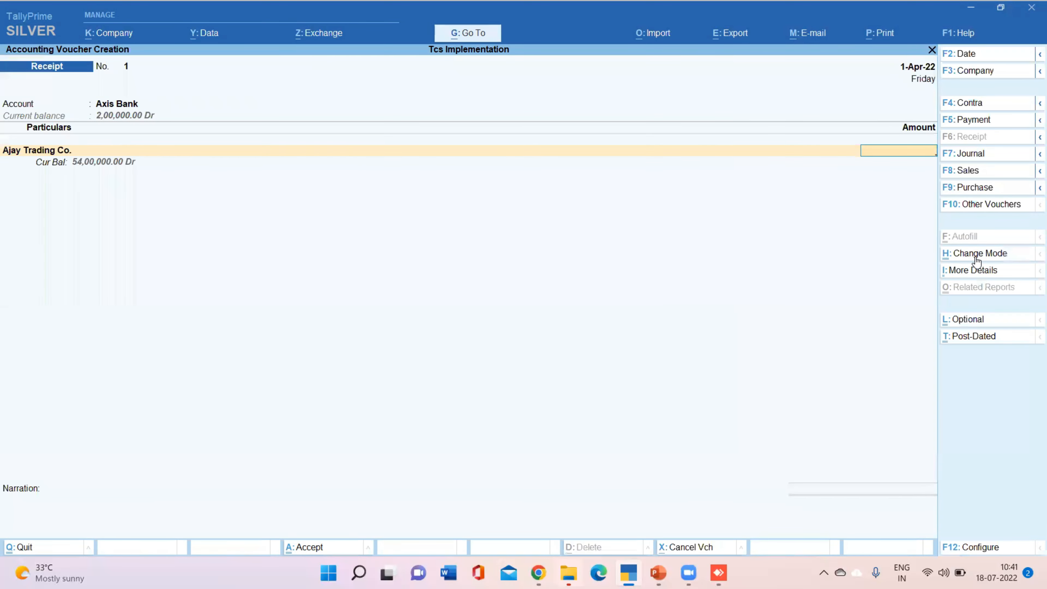
{"action": "type", "text": "54"}
{"action": "type", "text": ".00"}
{"action": "key", "text": "BackSpace"}
{"action": "key", "text": "BackSpace"}
{"action": "key", "text": "BackSpace"}
{"action": "type", "text": "00000"}
{"action": "key", "text": "Return"}
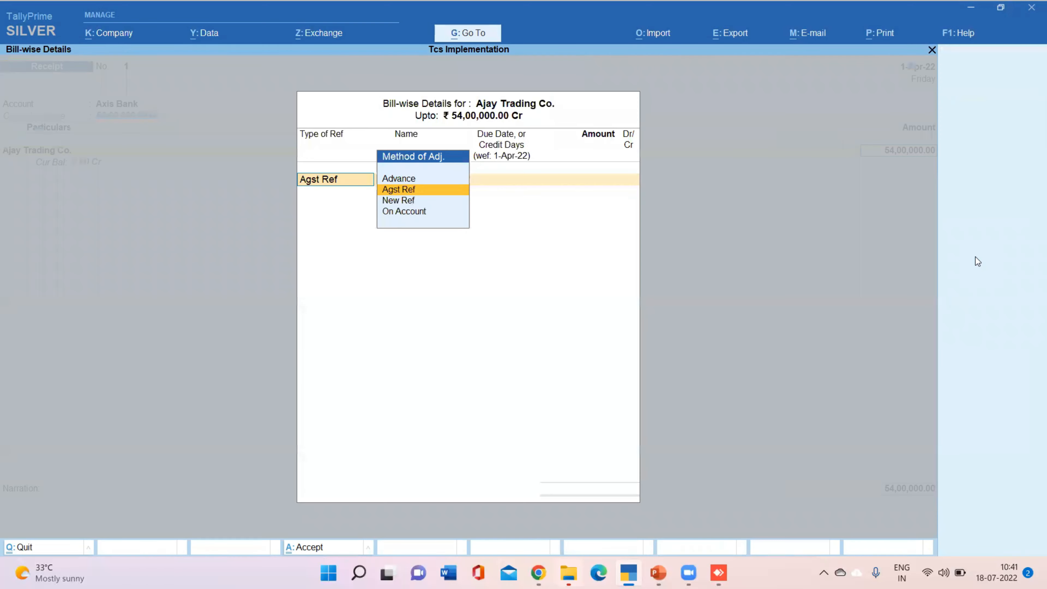
Allocate the full 54,00,000 receipt as Agst Ref to Ajay Trading Co.'s bill 1
{"action": "key", "text": "Return"}
{"action": "key", "text": "Return"}
{"action": "key", "text": "Return"}
{"action": "key", "text": "Return"}
{"action": "key", "text": "Return"}
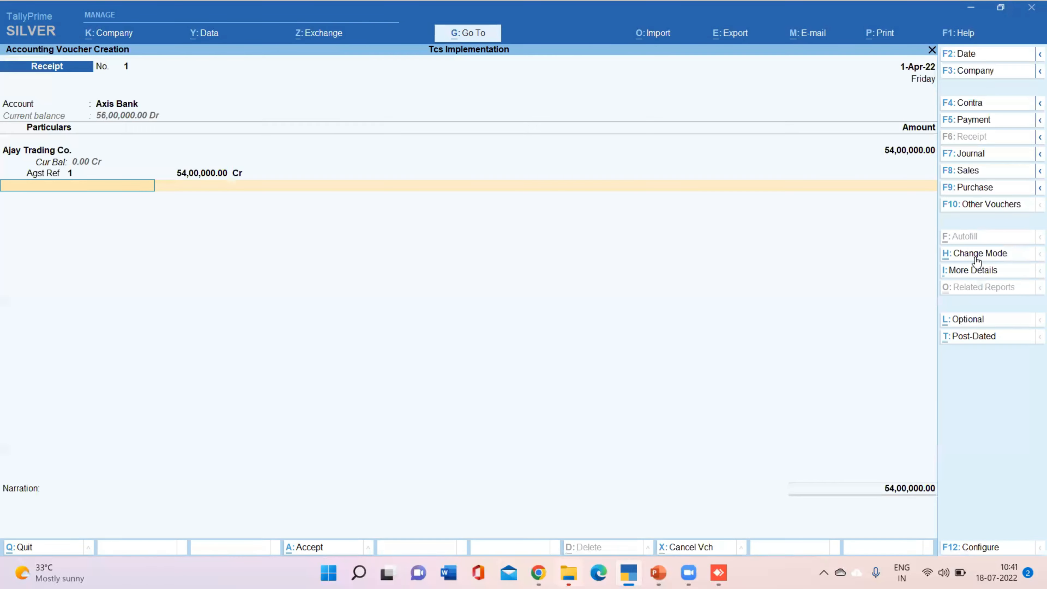
Add the Tcs ledger to the receipt with nature of goods Consideration for Sale of Any Other Goods-Realisation, keeping the calculated assessable value and tax
{"action": "type", "text": "Tcs"}
{"action": "key", "text": "Return"}
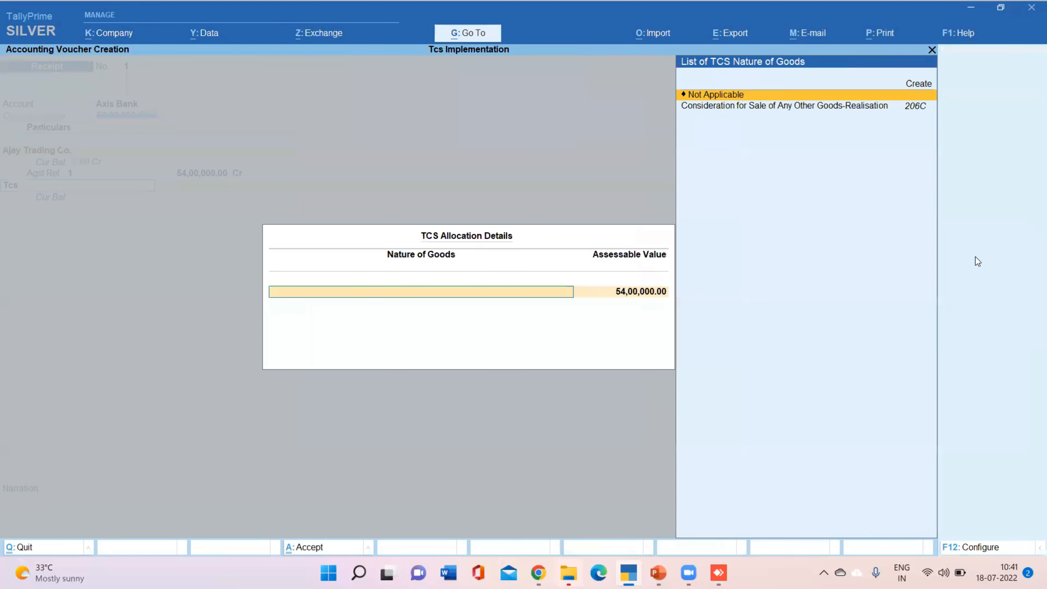
{"action": "key", "text": "Down"}
{"action": "key", "text": "Return"}
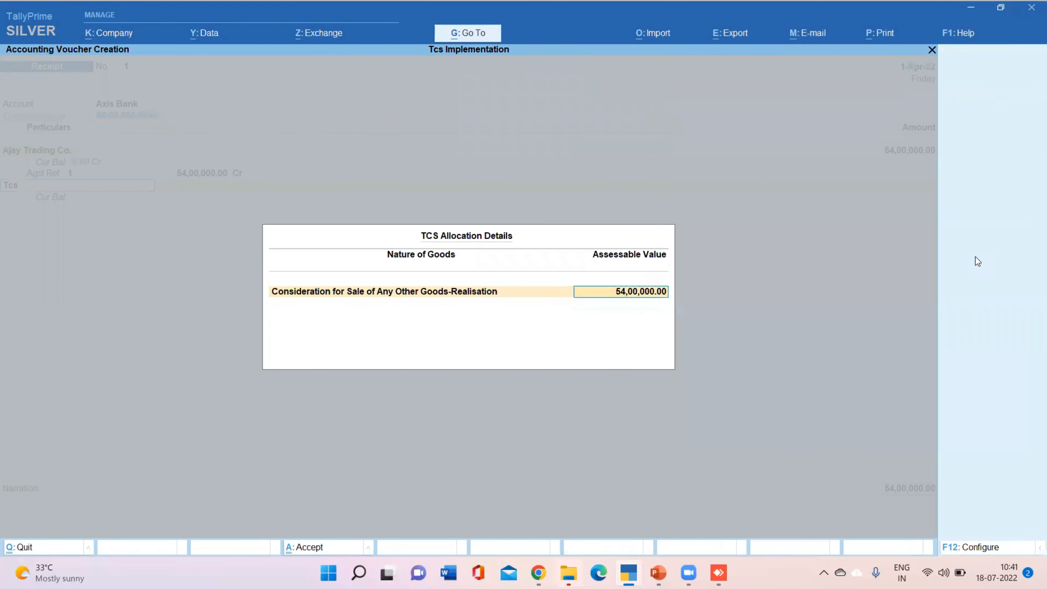
{"action": "key", "text": "Return"}
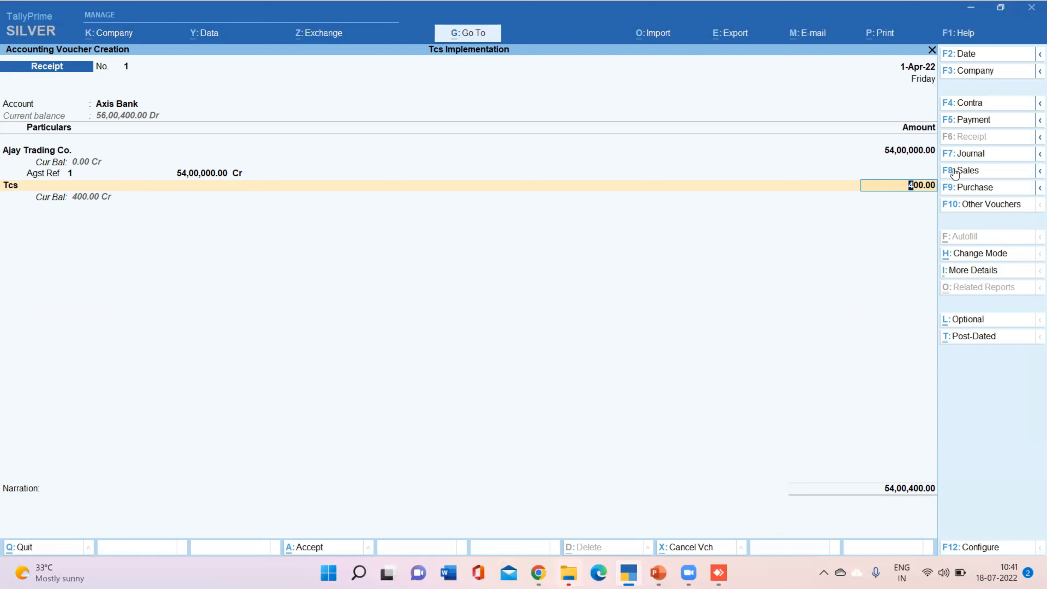
{"action": "key", "text": "Return"}
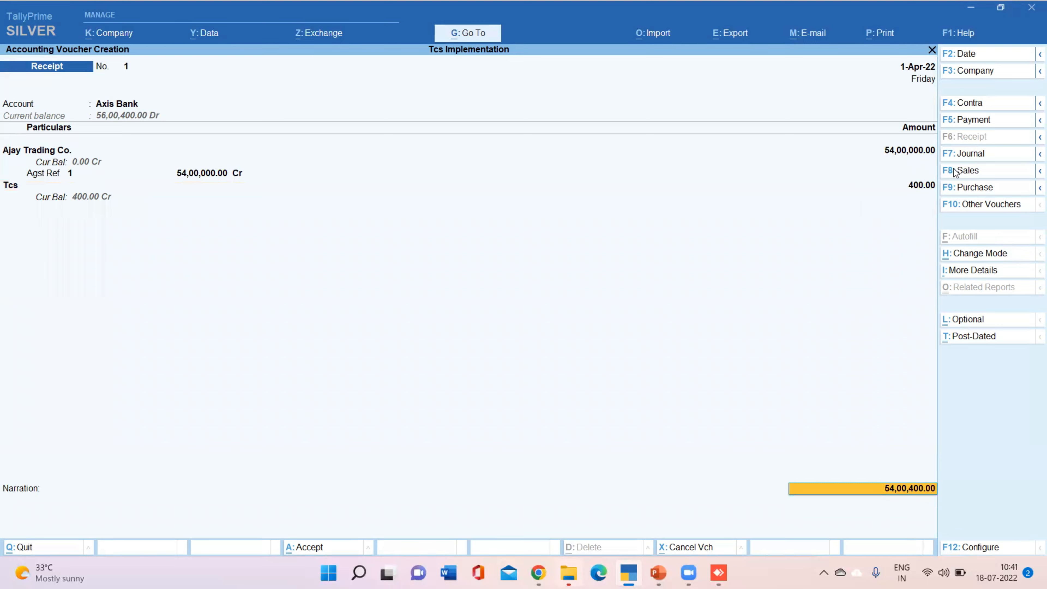
Save the receipt voucher without a narration and quit voucher entry to the Gateway of Tally
{"action": "key", "text": "Return"}
{"action": "key", "text": "Return"}
{"action": "key", "text": "Return"}
{"action": "key", "text": "Return"}
{"action": "key", "text": "Return"}
{"action": "key", "text": "Return"}
{"action": "key", "text": "Return"}
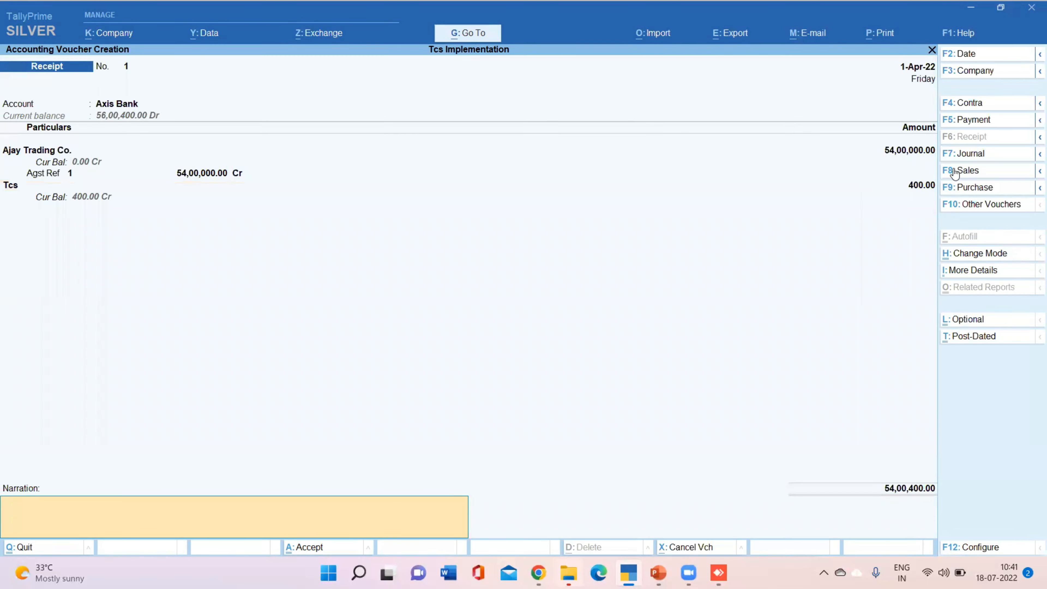
{"action": "key", "text": "Return"}
{"action": "key", "text": "Return"}
{"action": "key", "text": "Escape"}
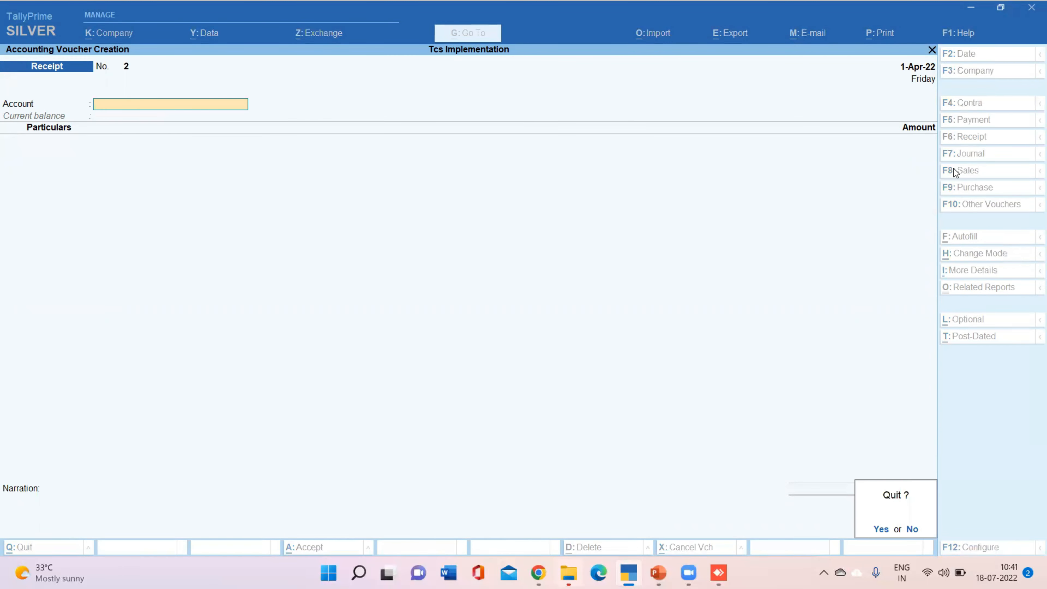
{"action": "key", "text": "Return"}
Open the Form 27EQ report from the statutory TCS reports
{"action": "key", "text": "Down"}
{"action": "key", "text": "Down"}
{"action": "key", "text": "Down"}
{"action": "key", "text": "Down"}
{"action": "key", "text": "Down"}
{"action": "key", "text": "Down"}
{"action": "key", "text": "Down"}
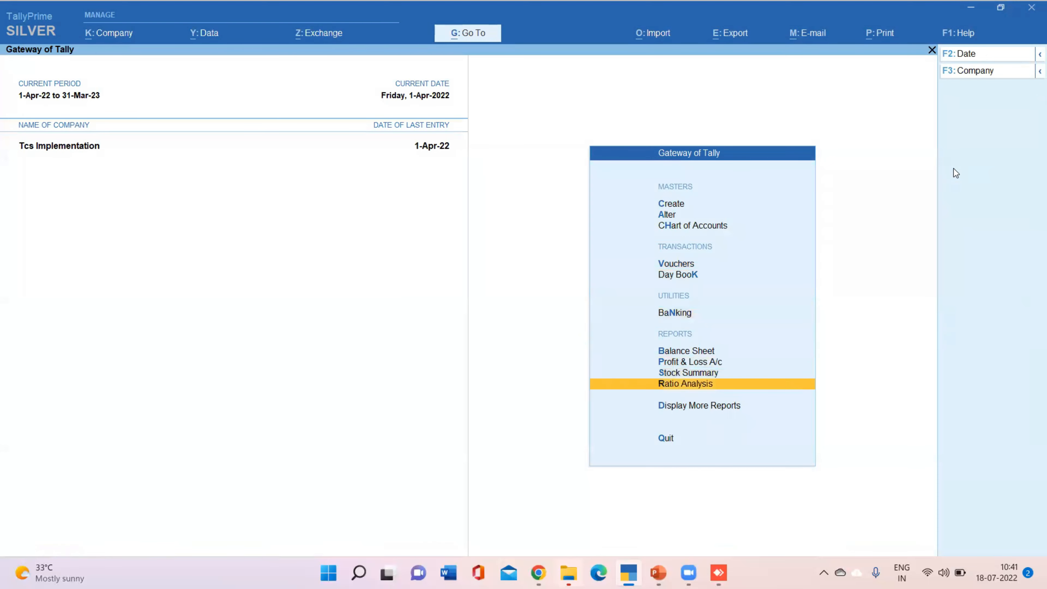
{"action": "key", "text": "Return"}
{"action": "key", "text": "Down"}
{"action": "key", "text": "Down"}
{"action": "key", "text": "Down"}
{"action": "key", "text": "Down"}
{"action": "key", "text": "Down"}
{"action": "key", "text": "Down"}
{"action": "key", "text": "Down"}
{"action": "key", "text": "Down"}
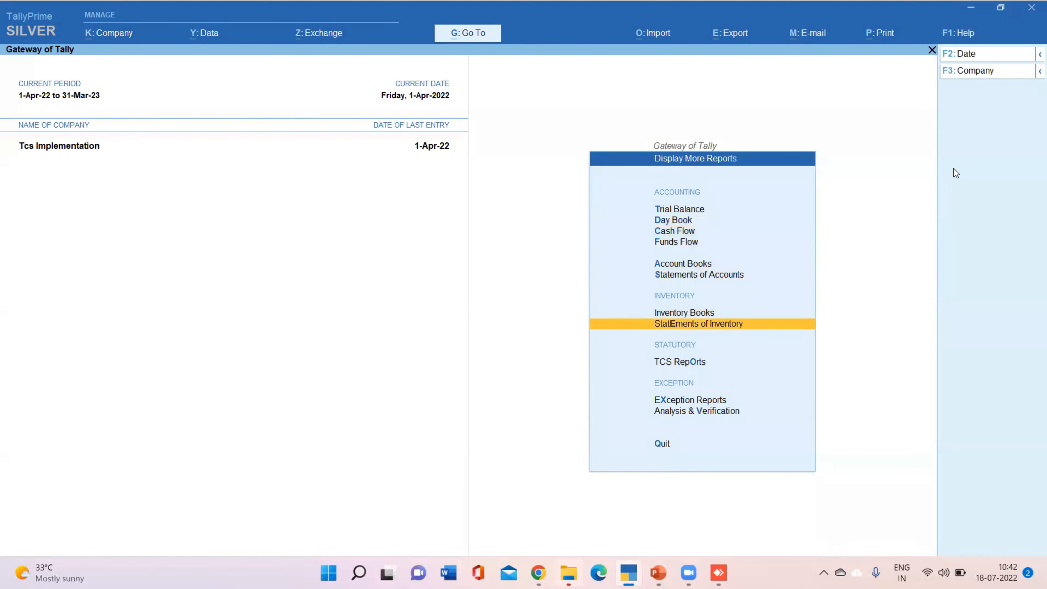
{"action": "key", "text": "Return"}
{"action": "key", "text": "Down"}
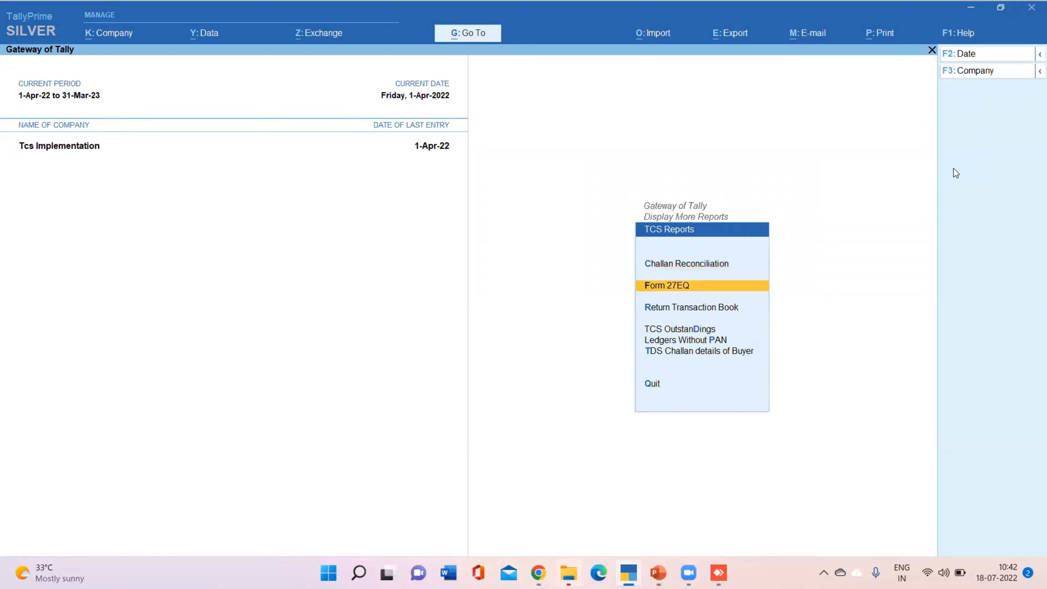
{"action": "key", "text": "Return"}
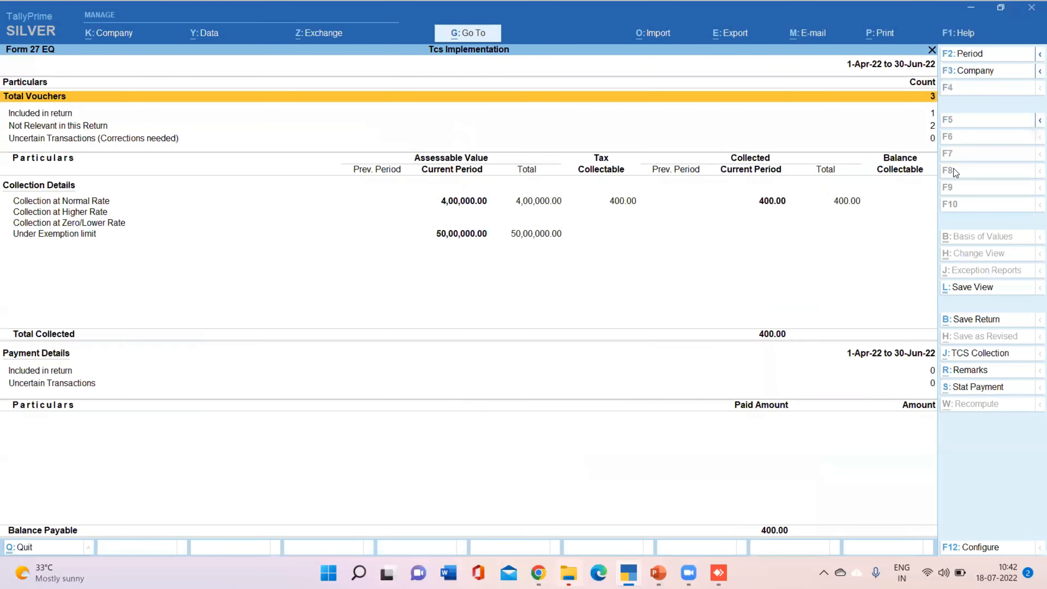
Examine the party-wise collection details behind Under Exemption limit in Form 27EQ
{"action": "key", "text": "Down"}
{"action": "key", "text": "Down"}
{"action": "key", "text": "Down"}
{"action": "key", "text": "Down"}
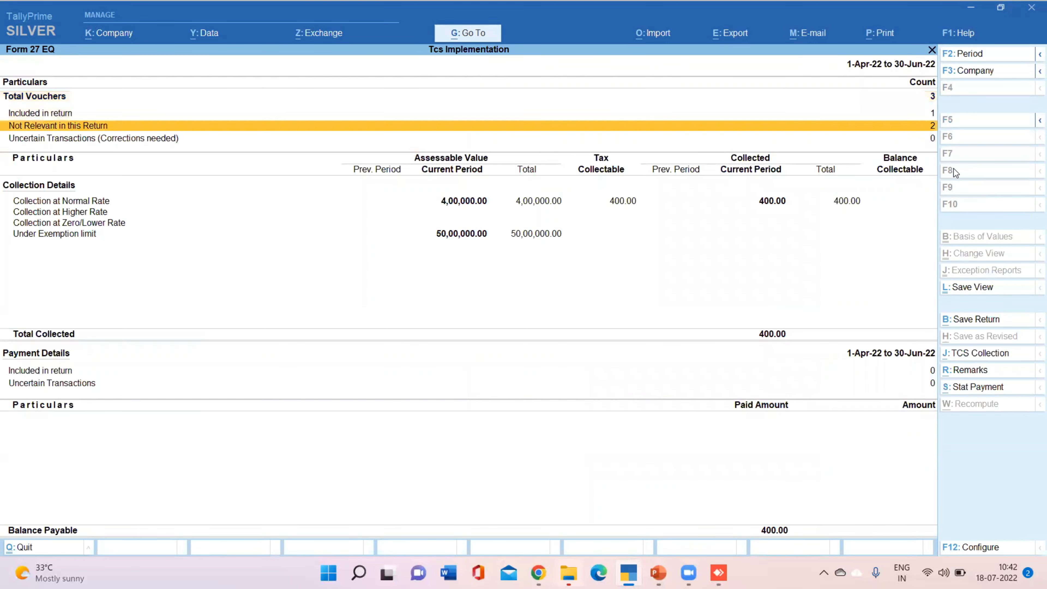
{"action": "key", "text": "Down"}
{"action": "key", "text": "Down"}
{"action": "key", "text": "Down"}
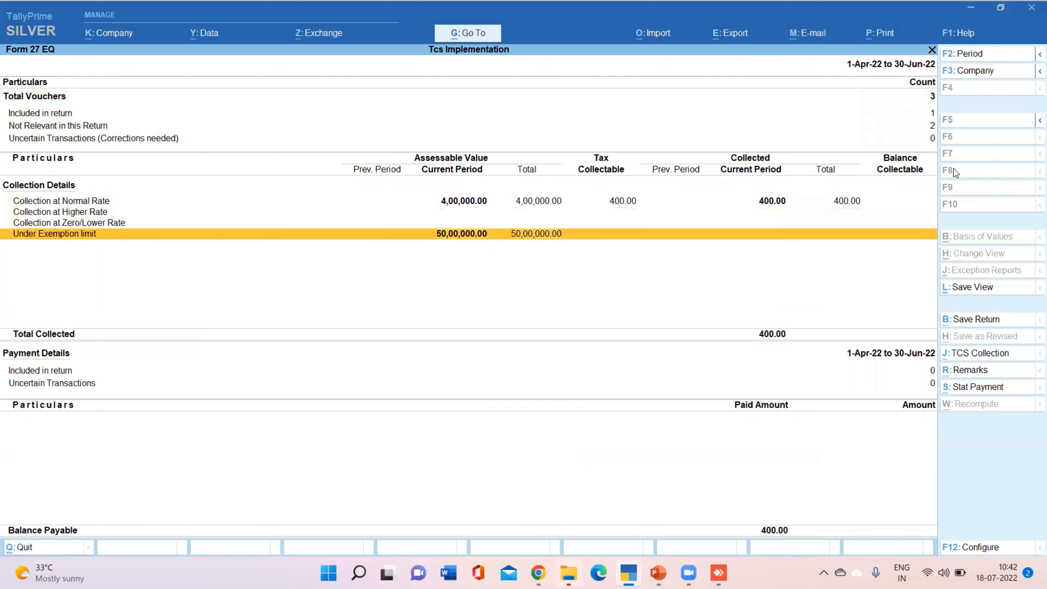
{"action": "key", "text": "Return"}
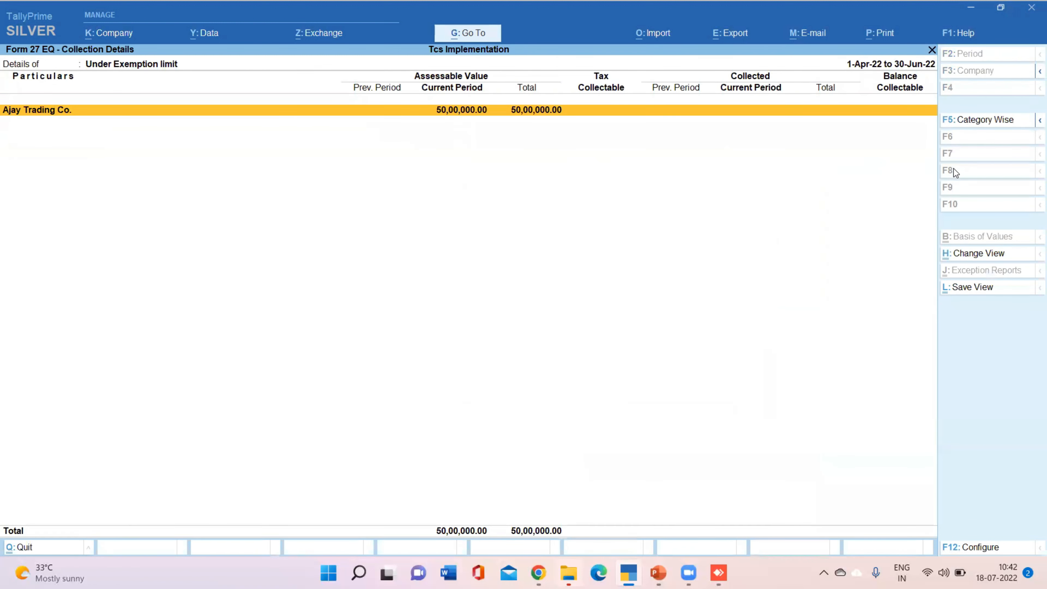
Return to the Form 27EQ summary and go back up through the Collection Details rows
{"action": "key", "text": "Escape"}
{"action": "key", "text": "Up"}
{"action": "key", "text": "Up"}
{"action": "key", "text": "Up"}
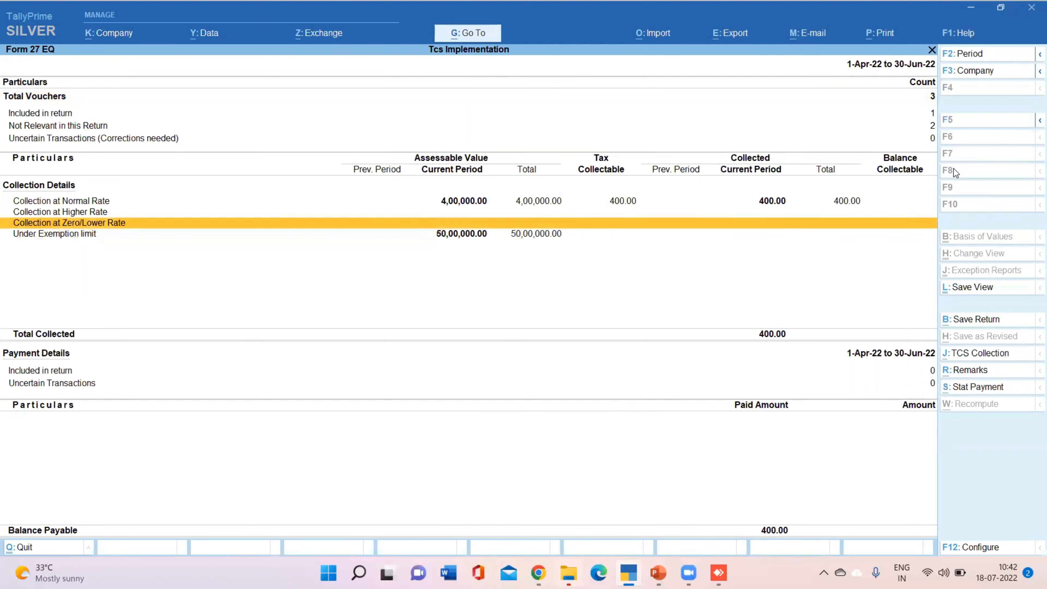